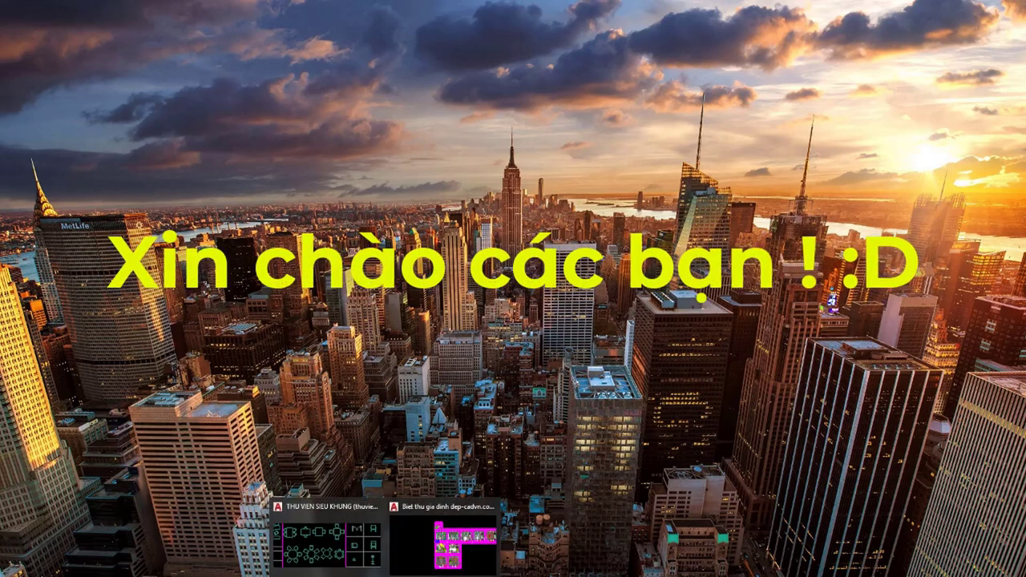
Step: Maximize AutoCAD, zoom to the kitchen-dining area and open the dining table block 32323223's definition
left_click(443, 537)
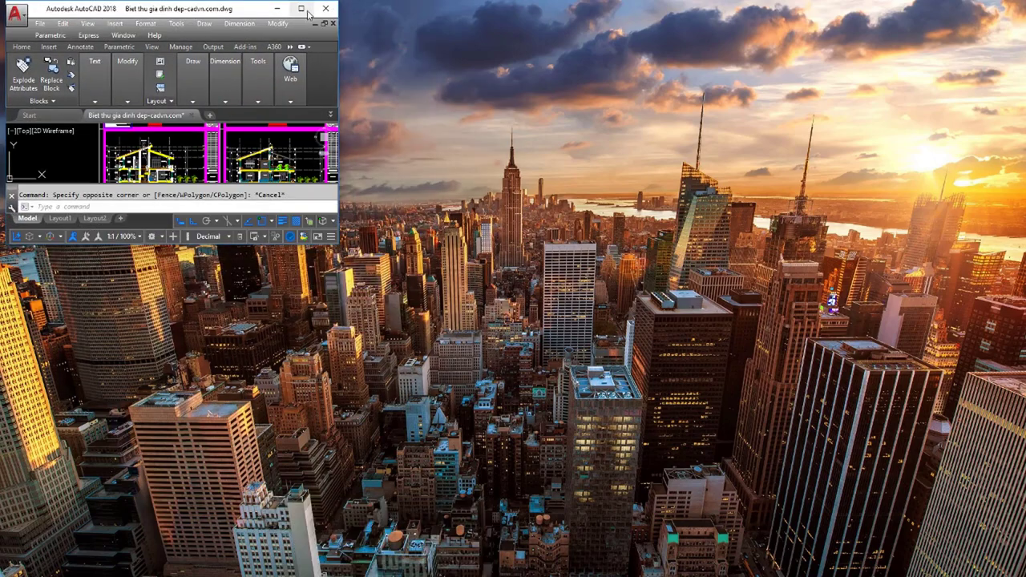
left_click(302, 10)
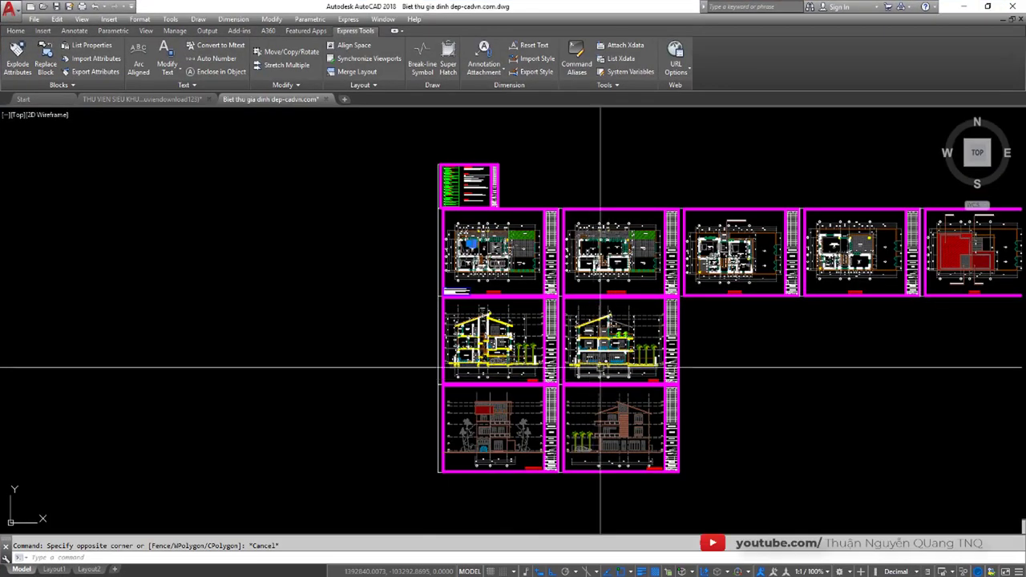
middle_click_drag(600, 368, 267, 244)
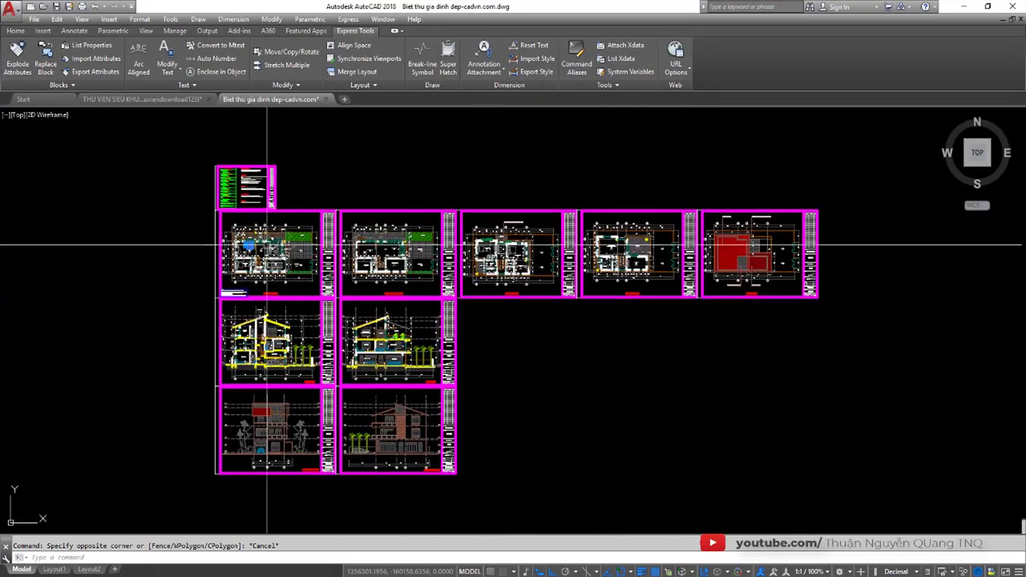
scroll(267, 245, "up", 6)
scroll(389, 195, "up", 2)
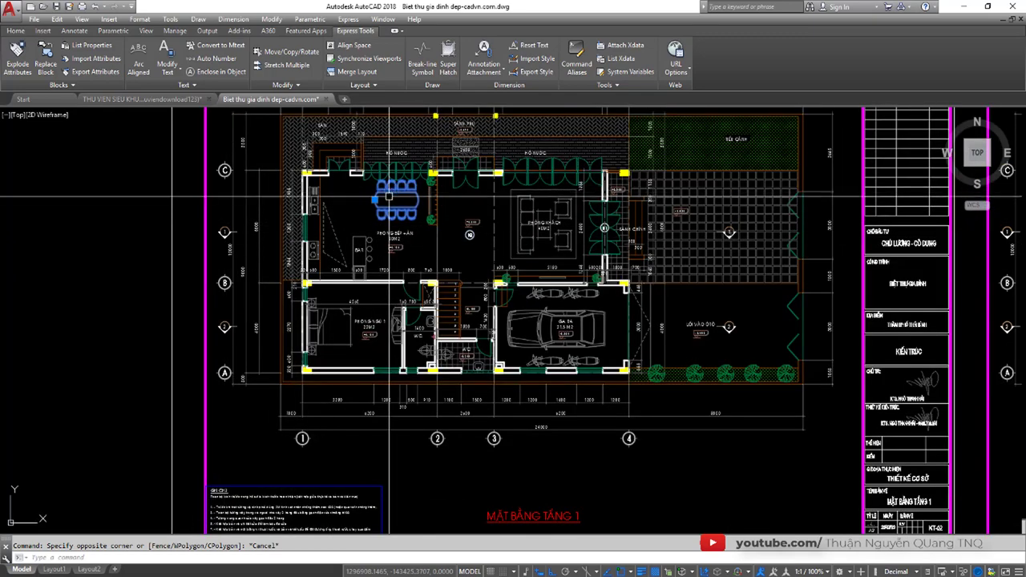
scroll(388, 195, "up", 1)
scroll(380, 232, "up", 3)
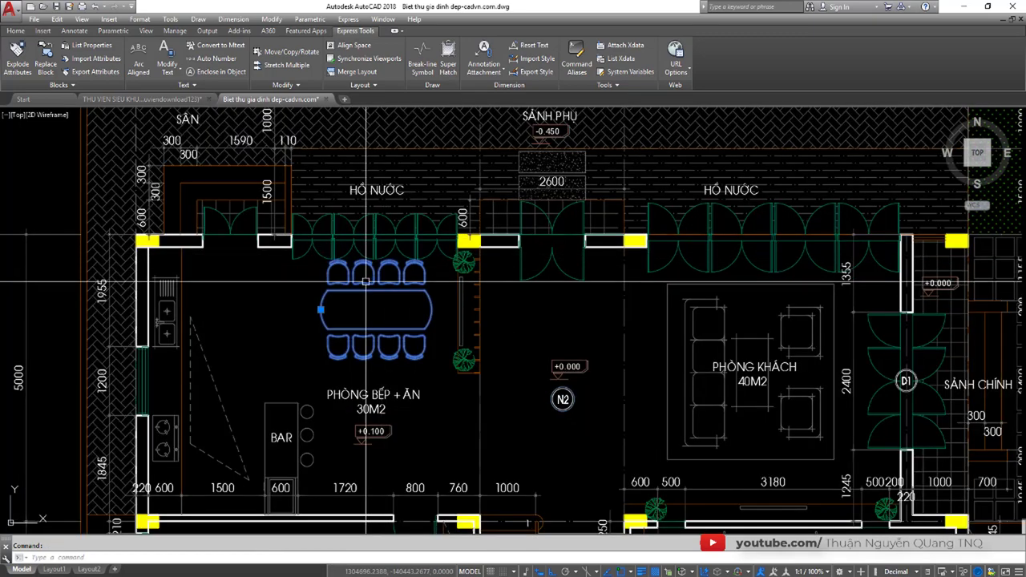
double_click(367, 282)
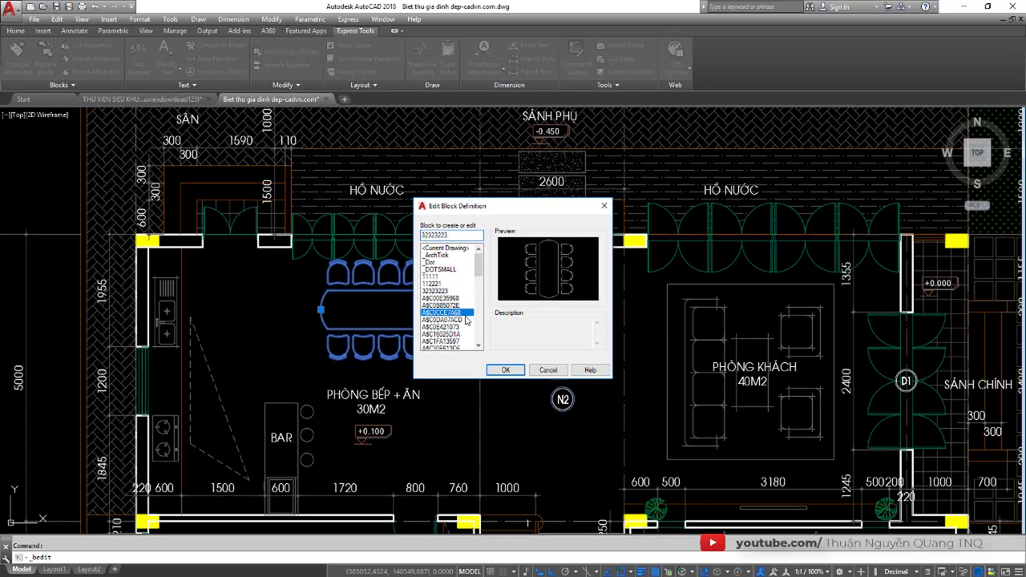
Step: Preview blocks A$C0E421073 and door A$C16025D1A, then cancel the list without changes
left_click(449, 327)
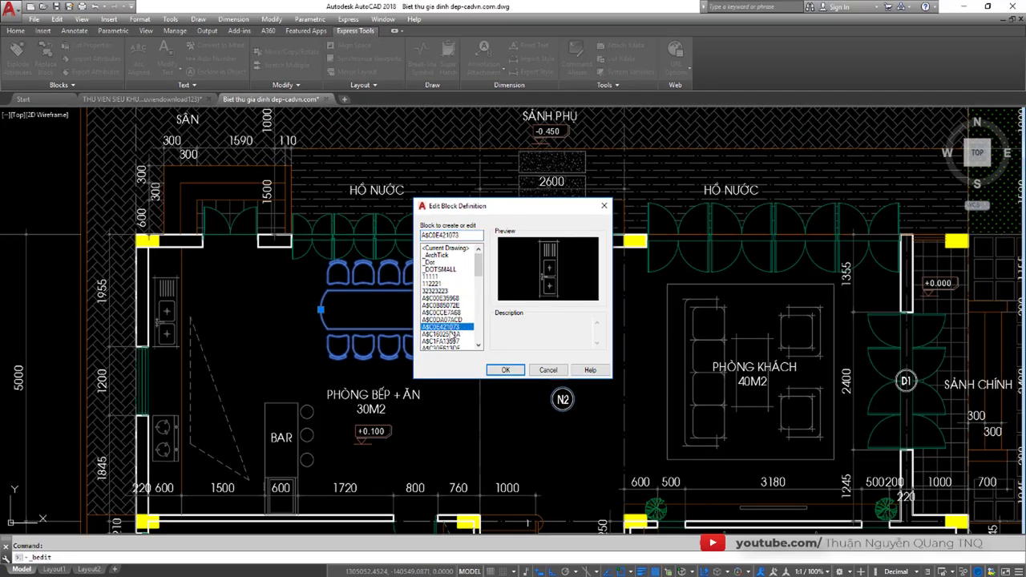
scroll(474, 275, "down", 1)
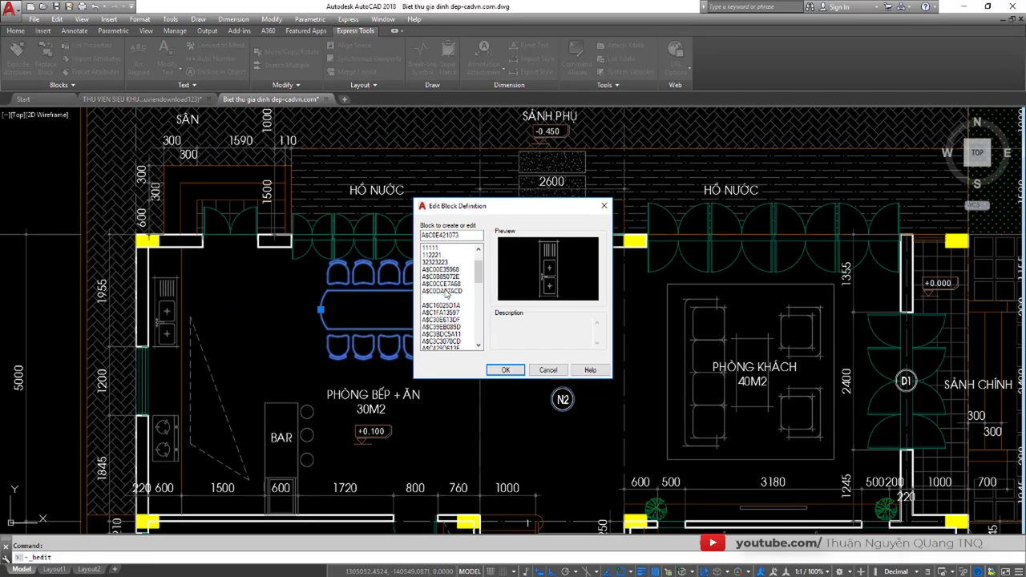
left_click(445, 306)
scroll(475, 278, "down", 2)
key("Down")
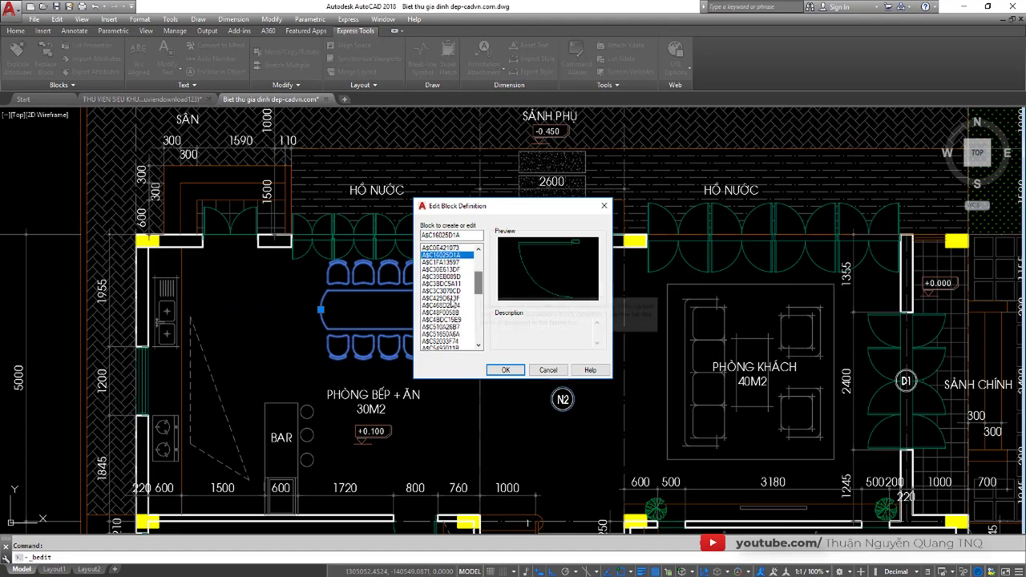
key("Down")
key("Down")
key("Down")
key("Down")
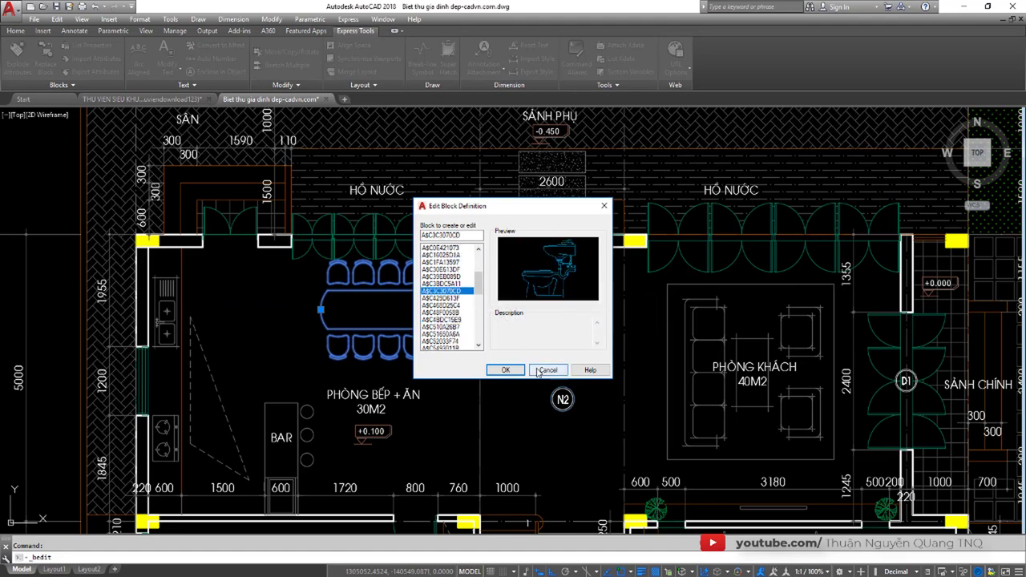
left_click(547, 369)
scroll(376, 298, "down", 2)
scroll(376, 298, "down", 3)
Step: Start a circle command with C, then cancel it without drawing
scroll(376, 298, "up", 4)
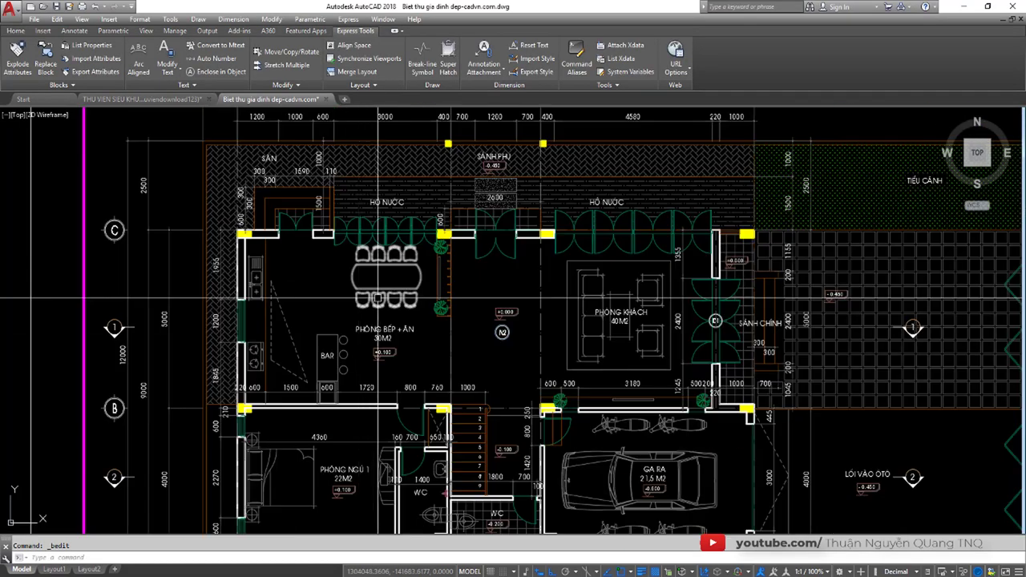
type("c")
key("Return")
left_click(276, 298)
key("Escape")
scroll(241, 298, "down", 3)
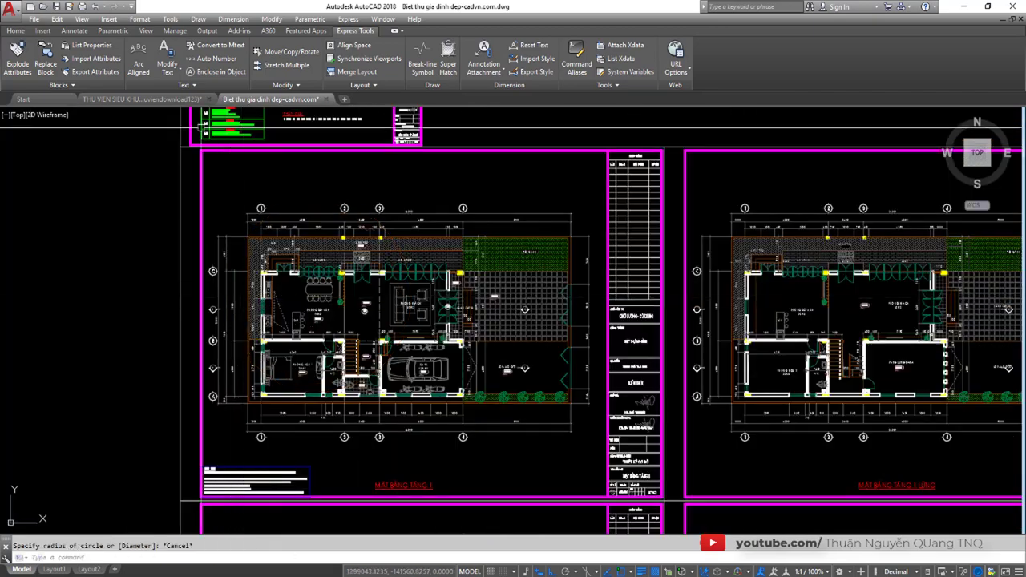
Step: Switch to the THU VIEN SIEU KHUNG furniture library drawing and zoom around its blocks
key("ctrl+Tab")
scroll(450, 281, "down", 2)
scroll(468, 309, "down", 3)
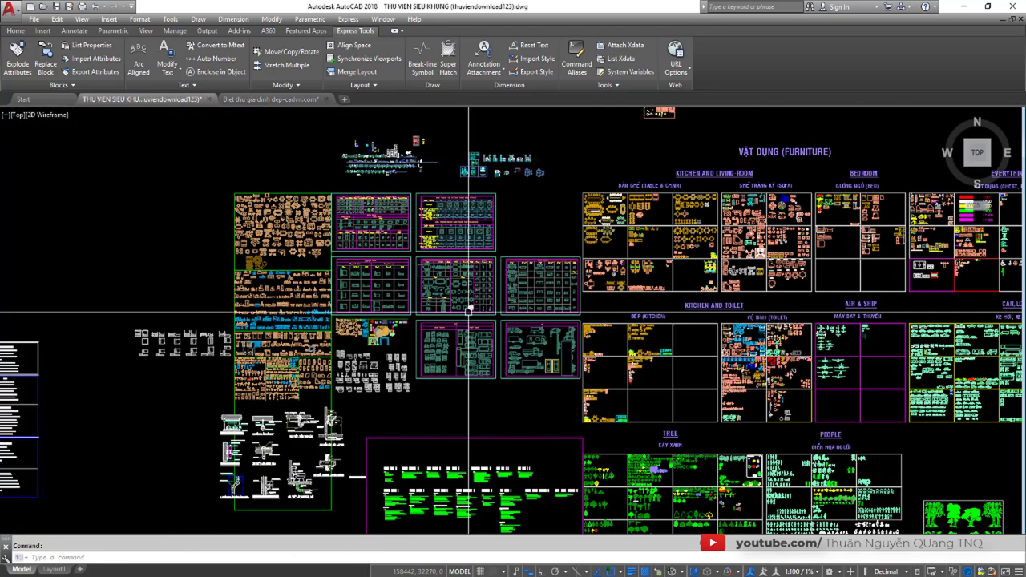
scroll(469, 308, "up", 5)
scroll(457, 280, "down", 1)
scroll(458, 280, "down", 6)
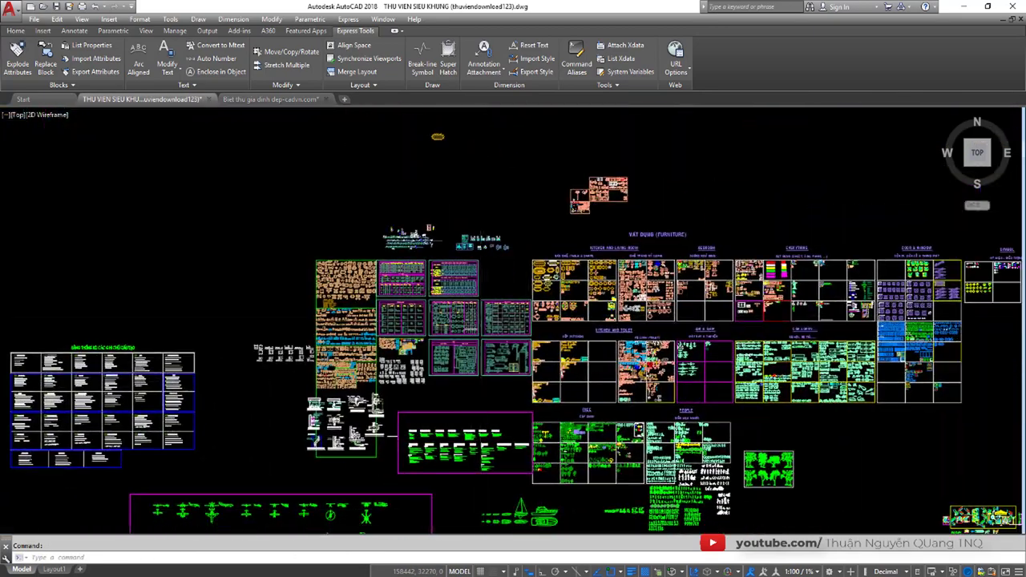
scroll(430, 376, "up", 5)
scroll(431, 376, "up", 3)
Step: Select the six-seat dining table block and copy it to the clipboard
middle_click_drag(423, 381, 466, 343)
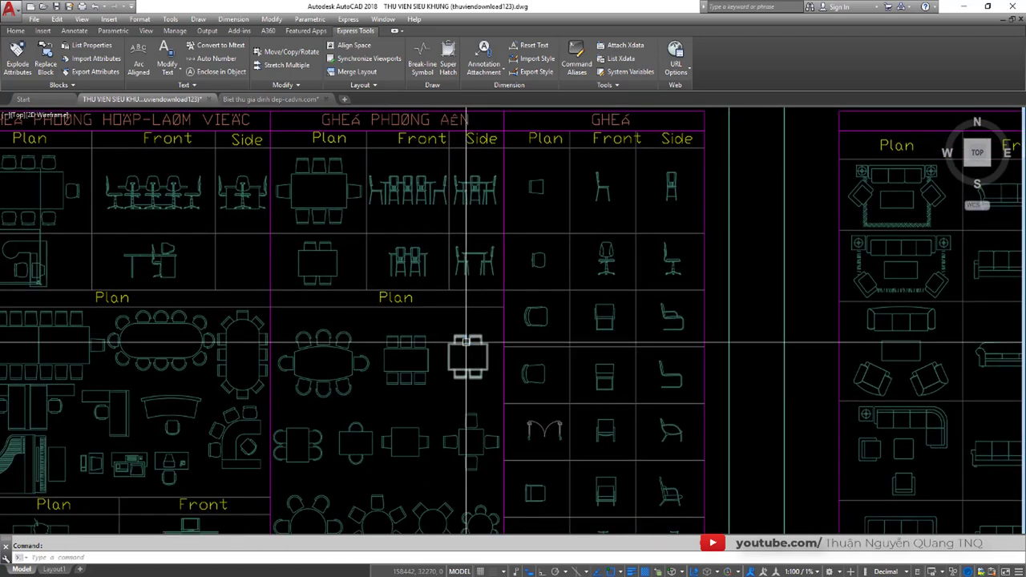
left_click(467, 342)
left_click(410, 350)
scroll(410, 350, "up", 4)
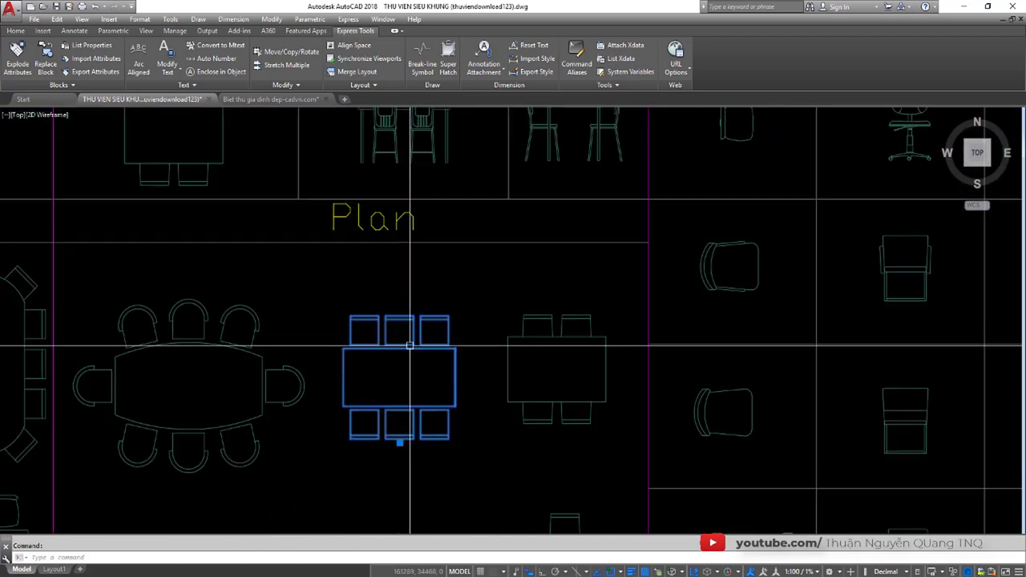
key("ctrl+c")
Step: Paste the six-seat table block into the villa drawing, left of the first-floor plan
key("ctrl+Tab")
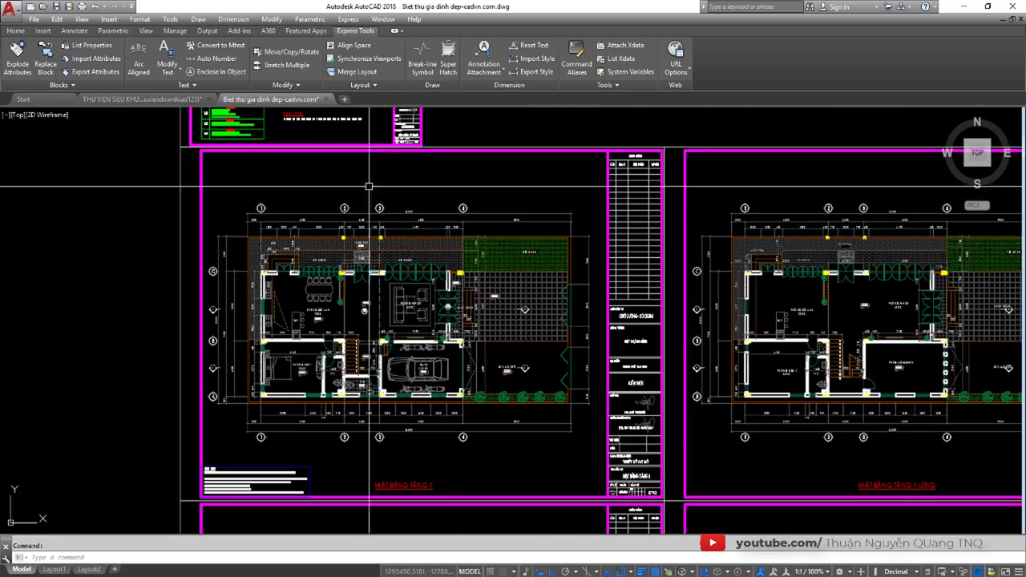
scroll(388, 315, "up", 4)
key("ctrl+v")
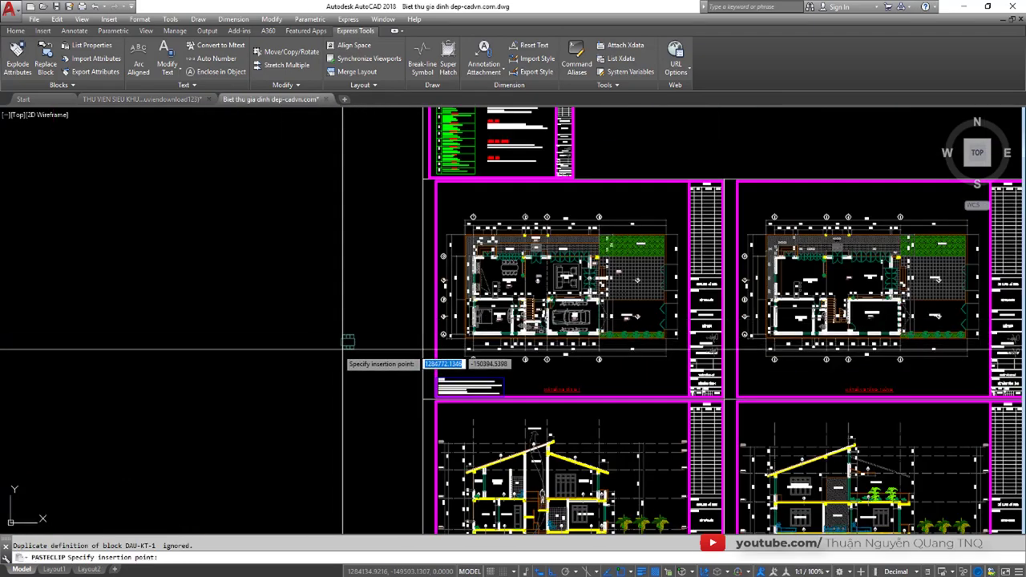
scroll(373, 333, "up", 5)
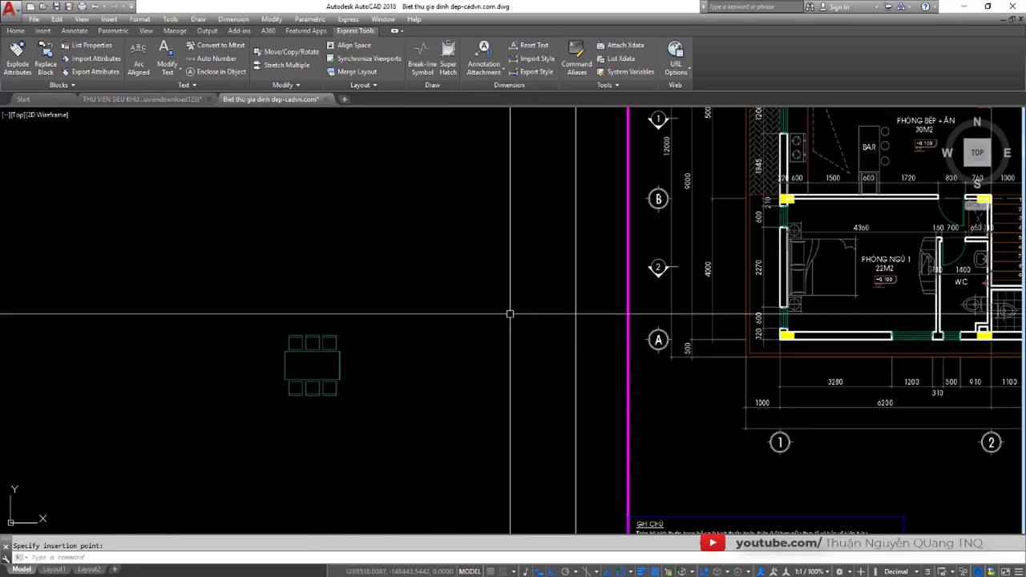
scroll(508, 312, "down", 2)
middle_click_drag(508, 312, 208, 326)
scroll(355, 344, "down", 6)
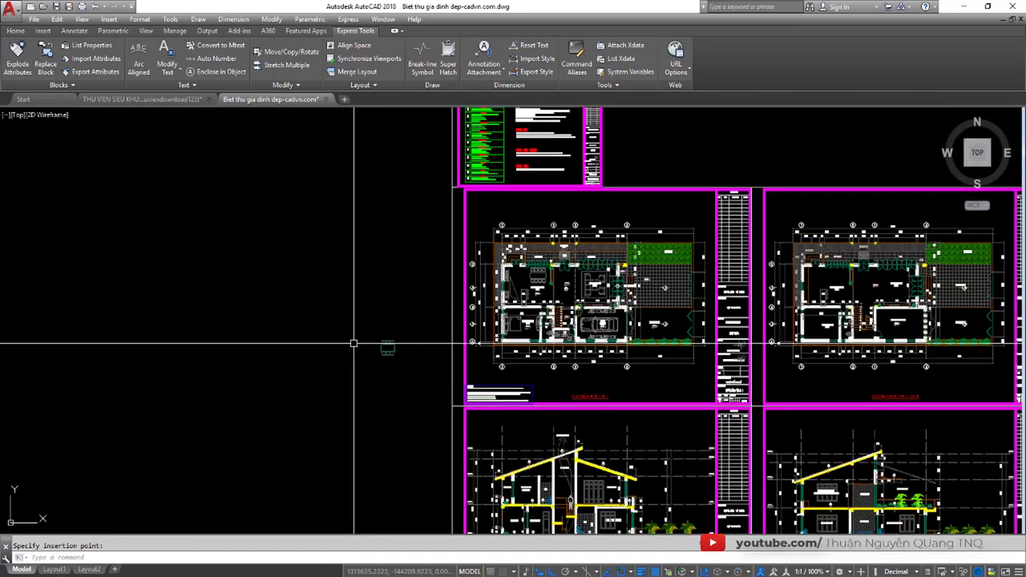
middle_click_drag(355, 344, 343, 347)
scroll(344, 348, "up", 2)
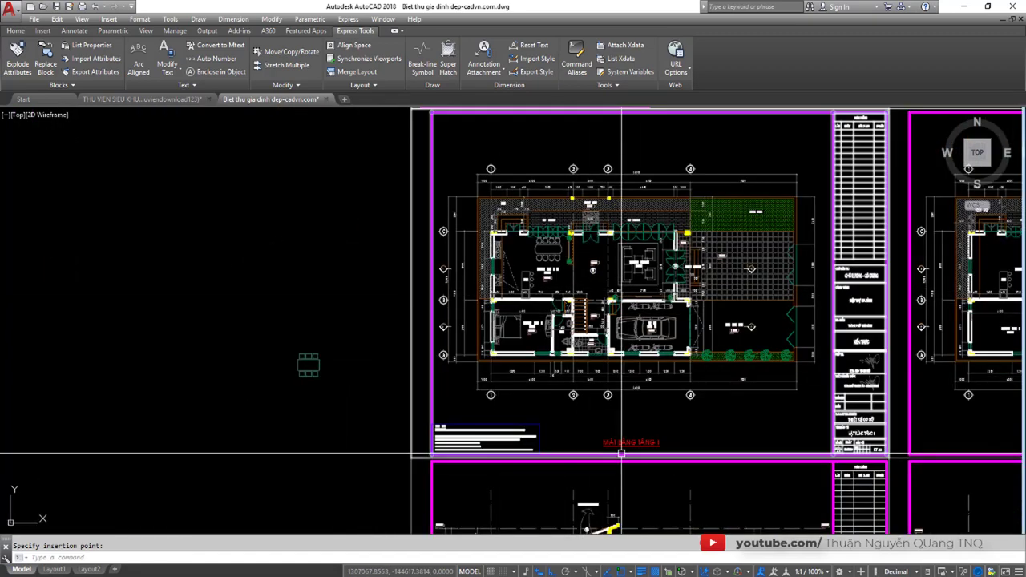
scroll(333, 355, "up", 2)
left_click(339, 354)
Step: Move the pasted table block to a new spot and open its block definition list
left_click(100, 293)
type("m")
key("Return")
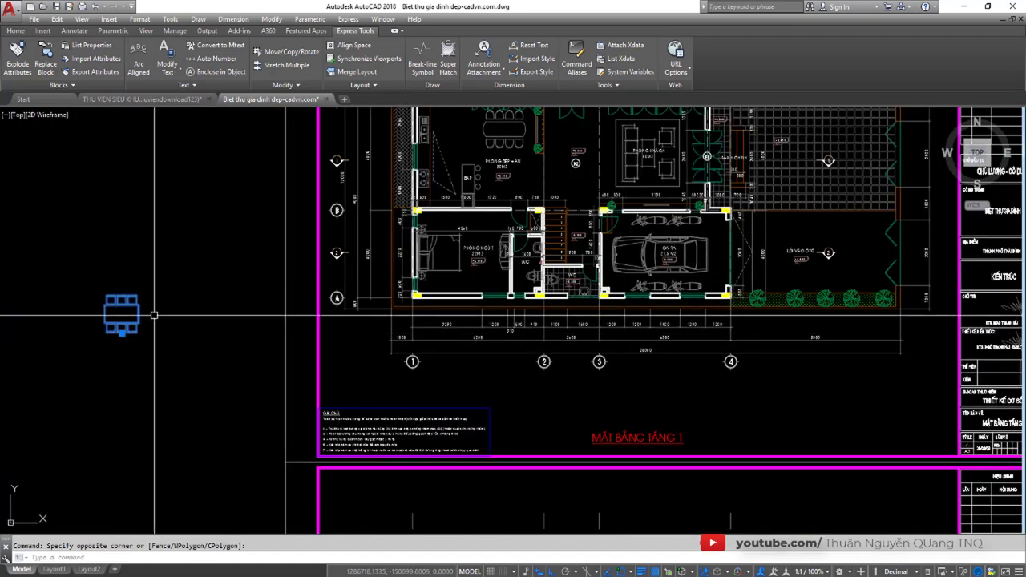
left_click(152, 294)
left_click(257, 283)
scroll(220, 313, "up", 4)
double_click(234, 297)
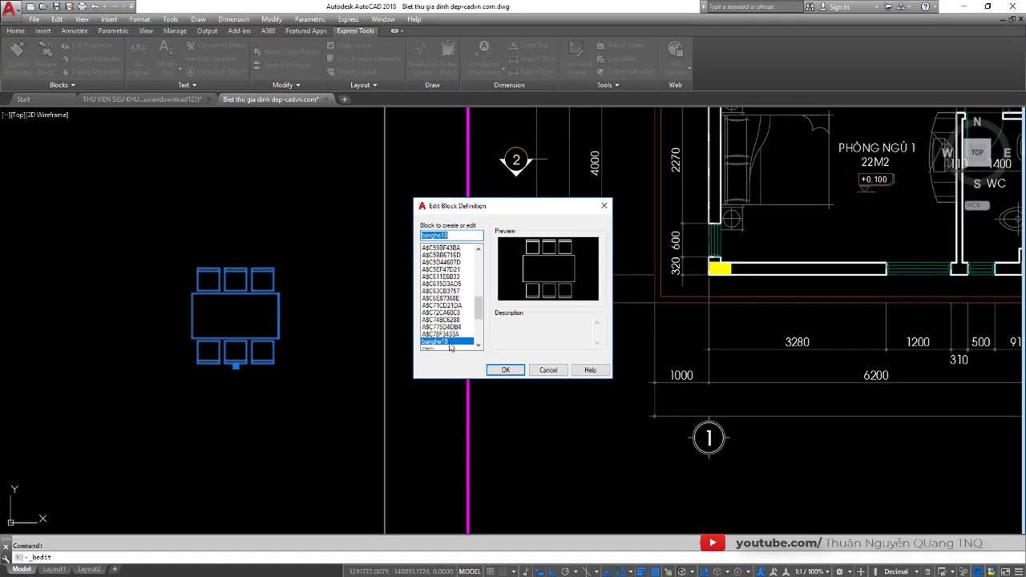
Step: Preview blocks A$C615D3AD5, A$C6E87368E, A$C63CB3757, A$C5D44607D and sofa A$C74BC6288, then cancel
left_click(441, 316)
left_click(442, 284)
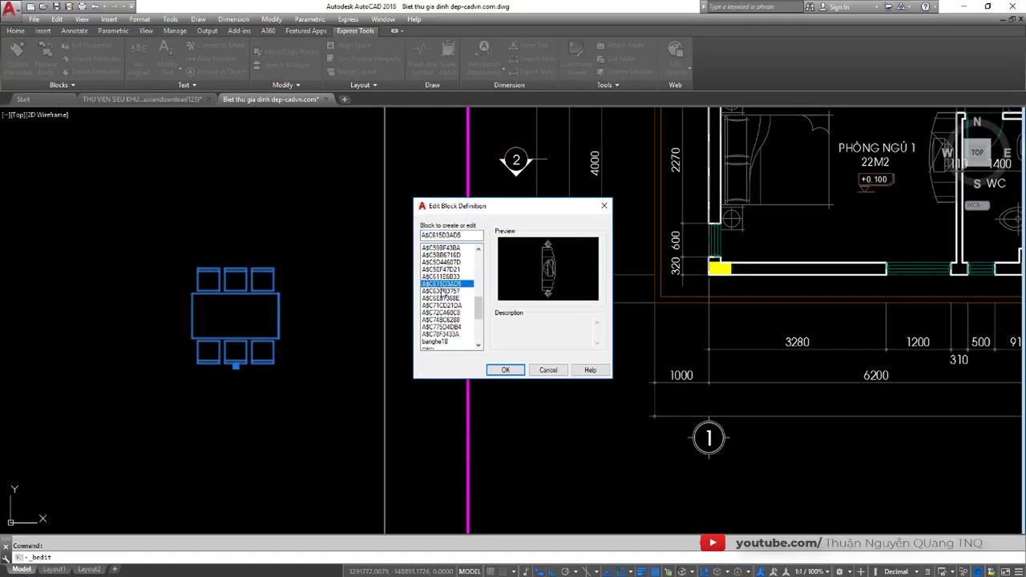
left_click(439, 299)
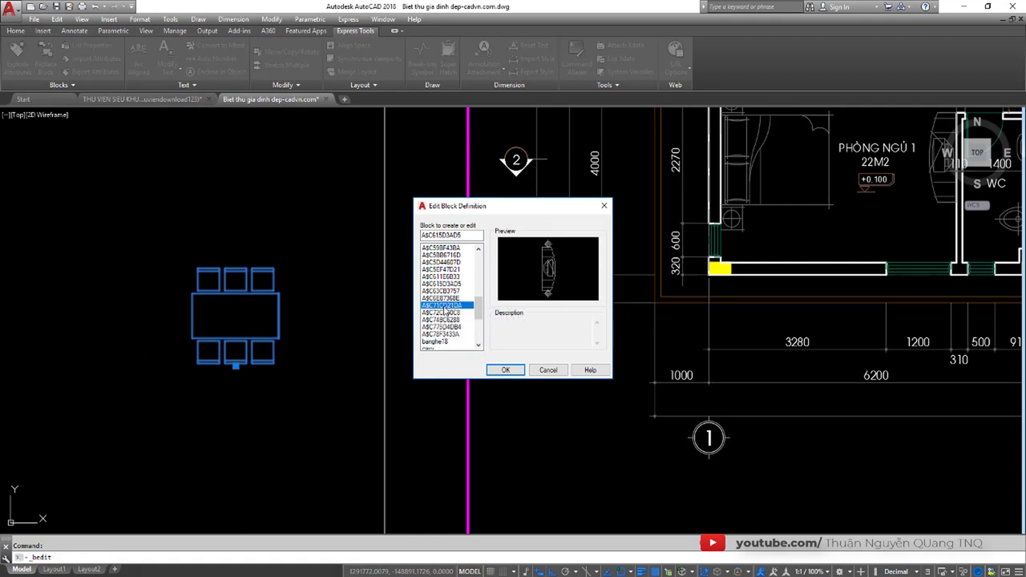
left_click(440, 291)
left_click(436, 262)
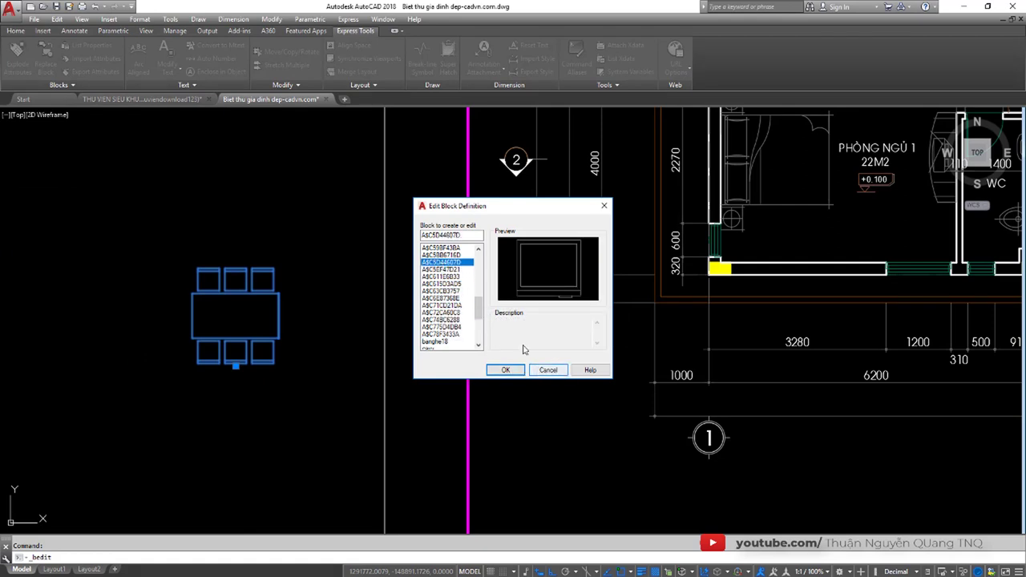
left_click(463, 319)
left_click(549, 371)
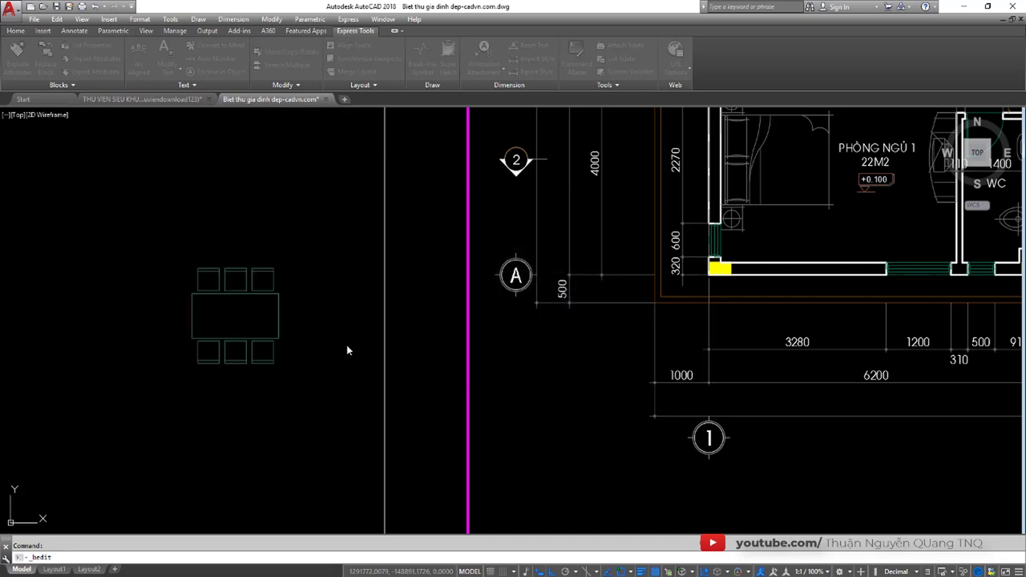
scroll(348, 341, "down", 5)
Step: Navigate File Explorer to This PC > GIAI TRI (F:) > Lisp cad
scroll(321, 337, "up", 5)
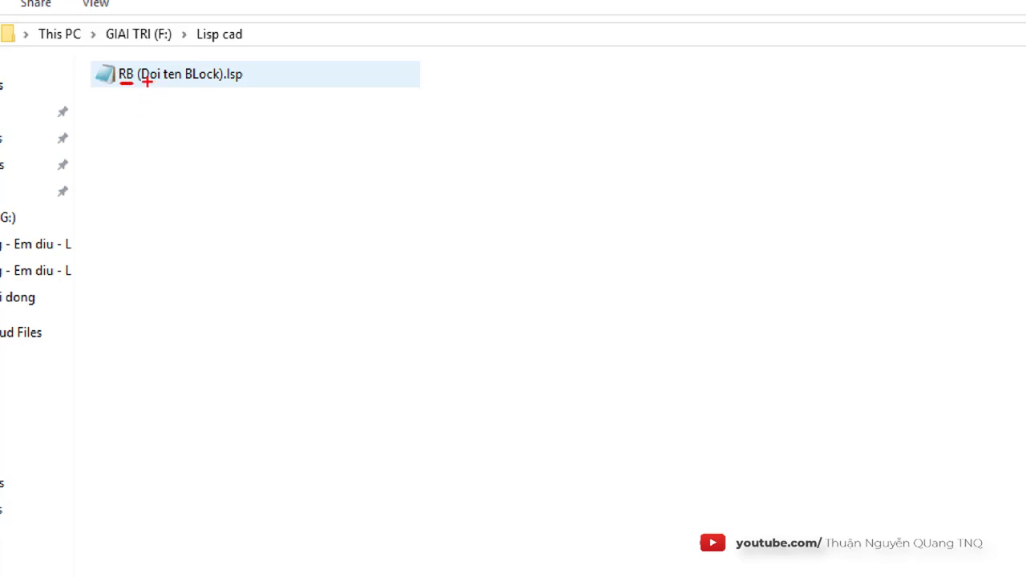
left_click_drag(230, 90, 214, 89)
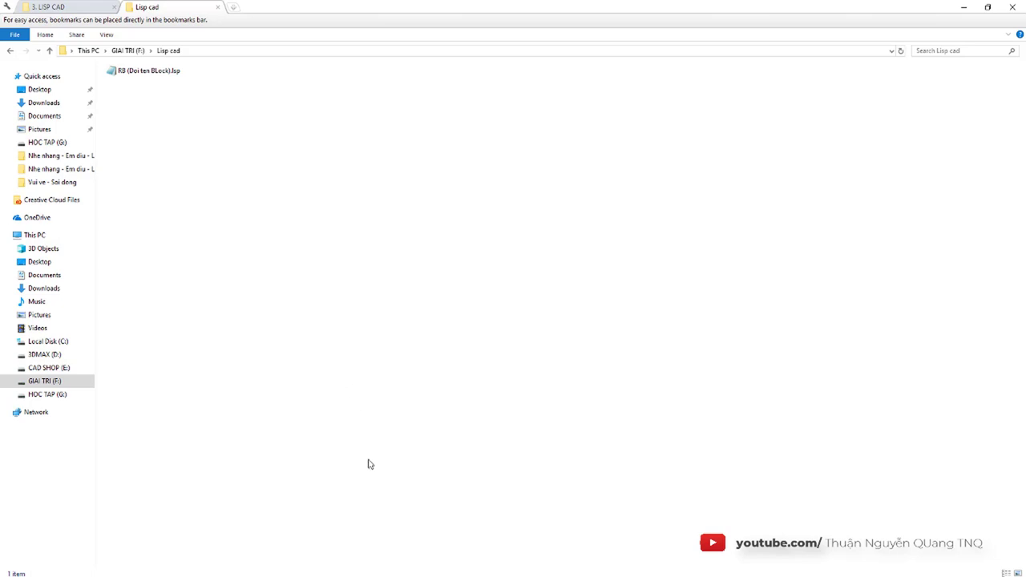
mouse_move(385, 569)
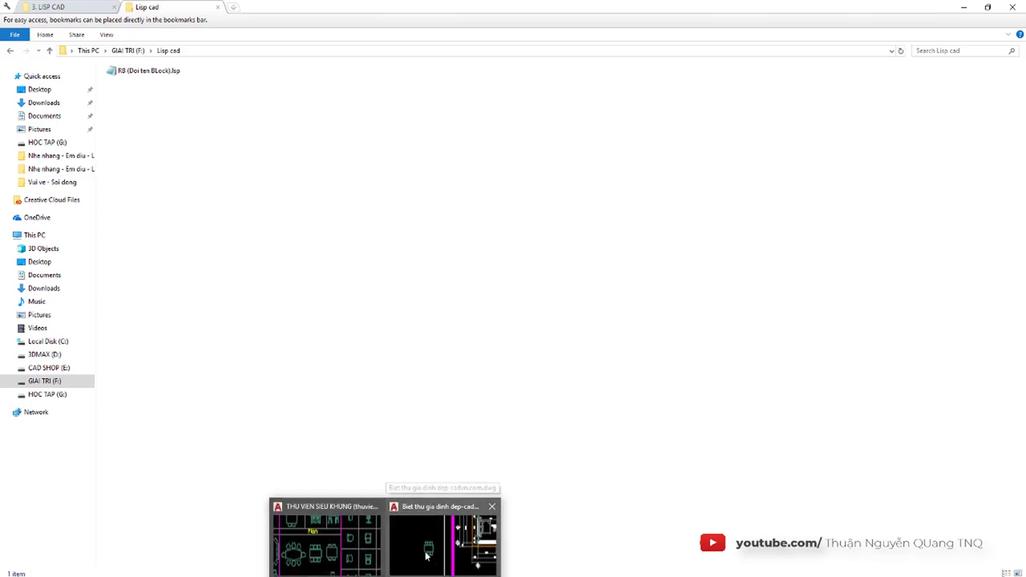
Step: Drag RB (Doi ten BLock).lsp from F:\Lisp cad onto the AutoCAD villa drawing
left_click(431, 549)
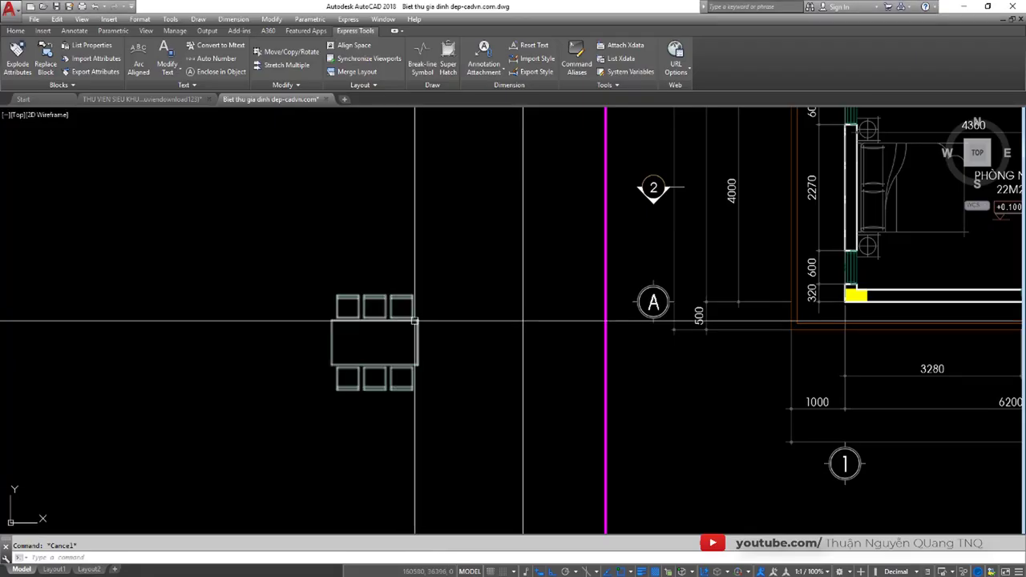
scroll(411, 326, "down", 6)
scroll(609, 366, "down", 1)
scroll(609, 366, "up", 2)
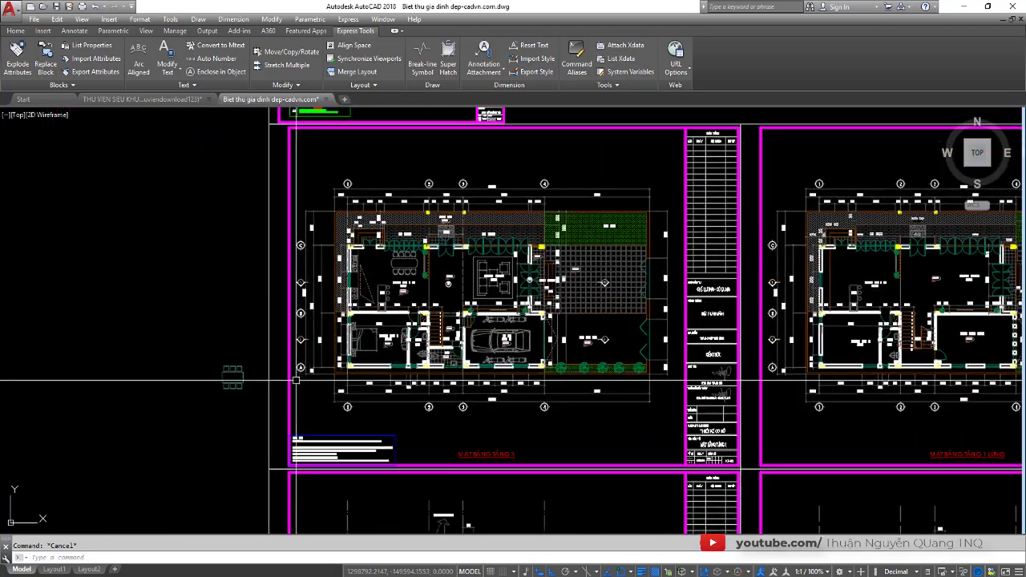
scroll(609, 365, "up", 2)
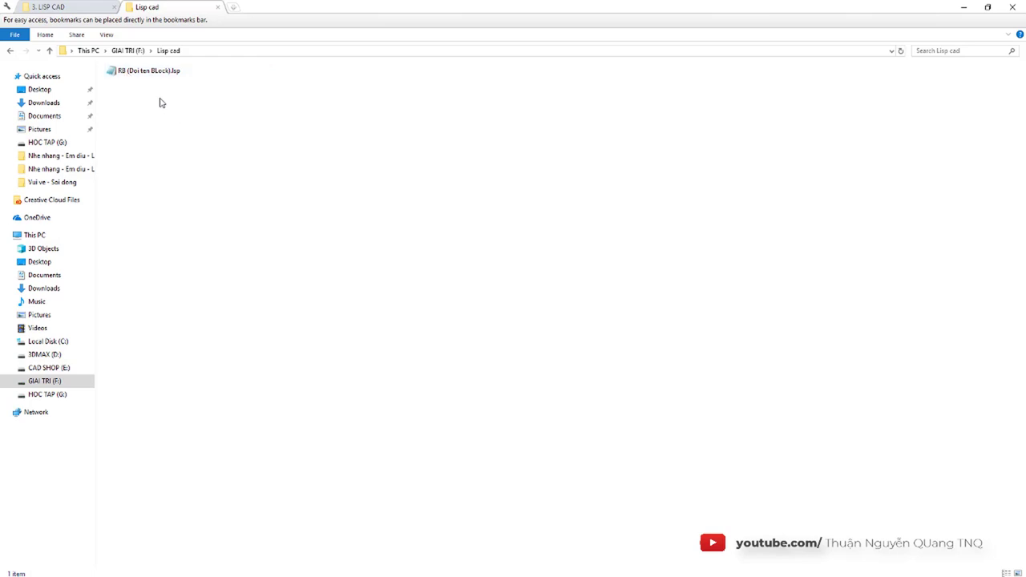
mouse_move(128, 72)
left_mouse_down()
mouse_move(390, 571)
mouse_move(455, 558)
mouse_move(454, 550)
left_mouse_up()
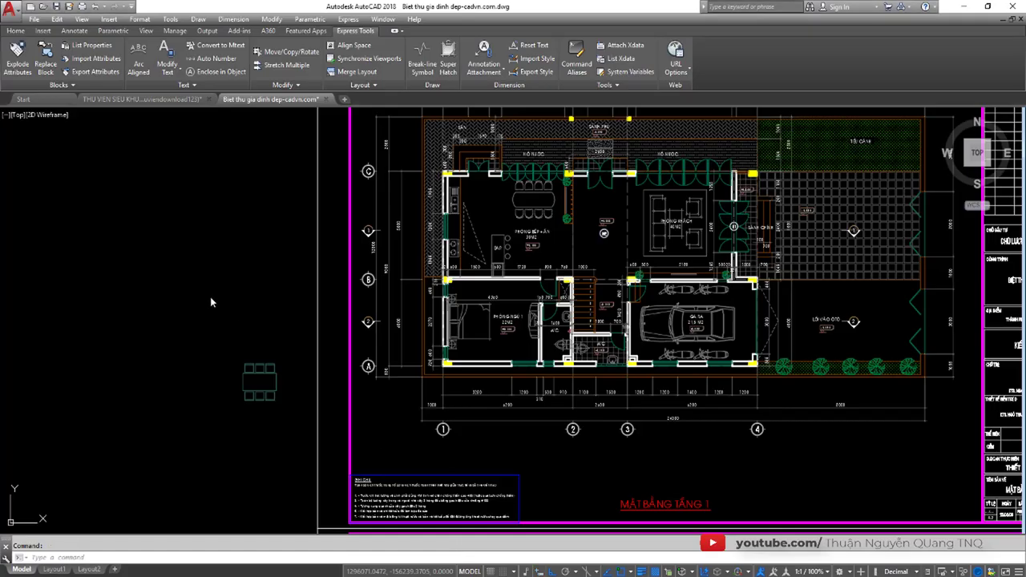
left_click_drag(210, 302, 209, 303)
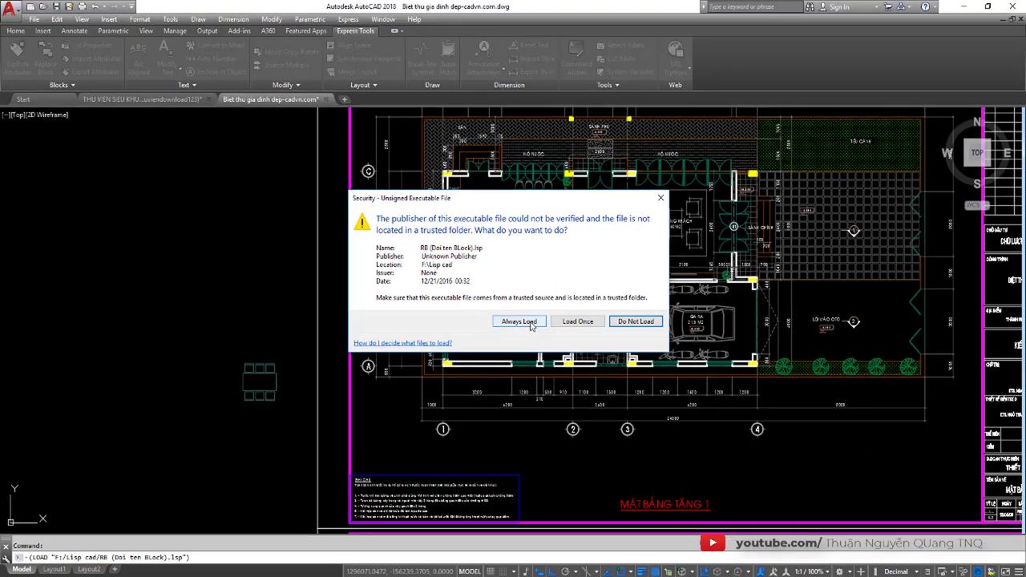
Step: Allow the unsigned RB lisp routine to load with Always Load
left_click(529, 322)
scroll(301, 353, "down", 3)
scroll(353, 381, "up", 3)
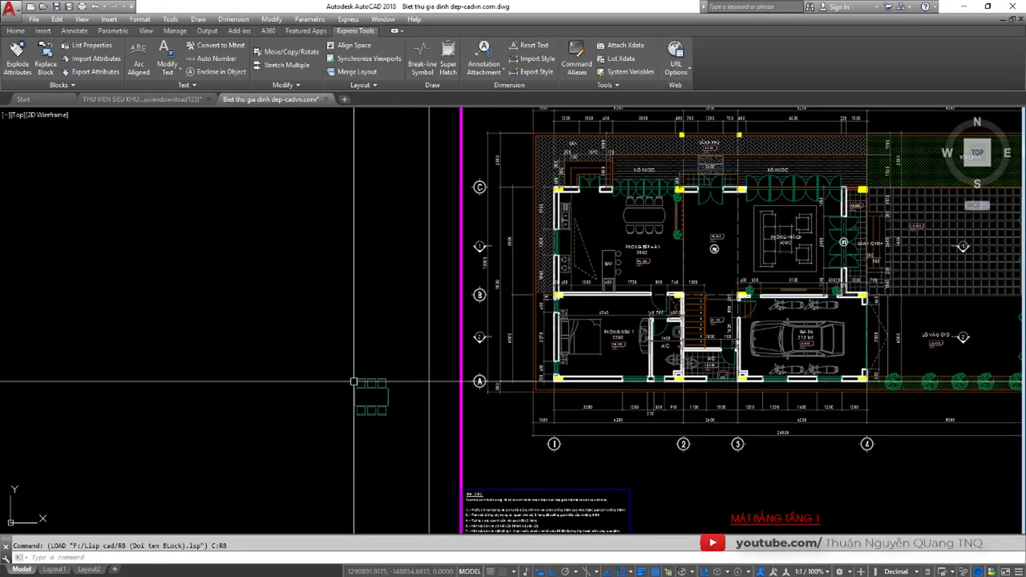
type("AP")
Step: Open the Load Application dialog, browse the Desktop folder, then close it
key("Return")
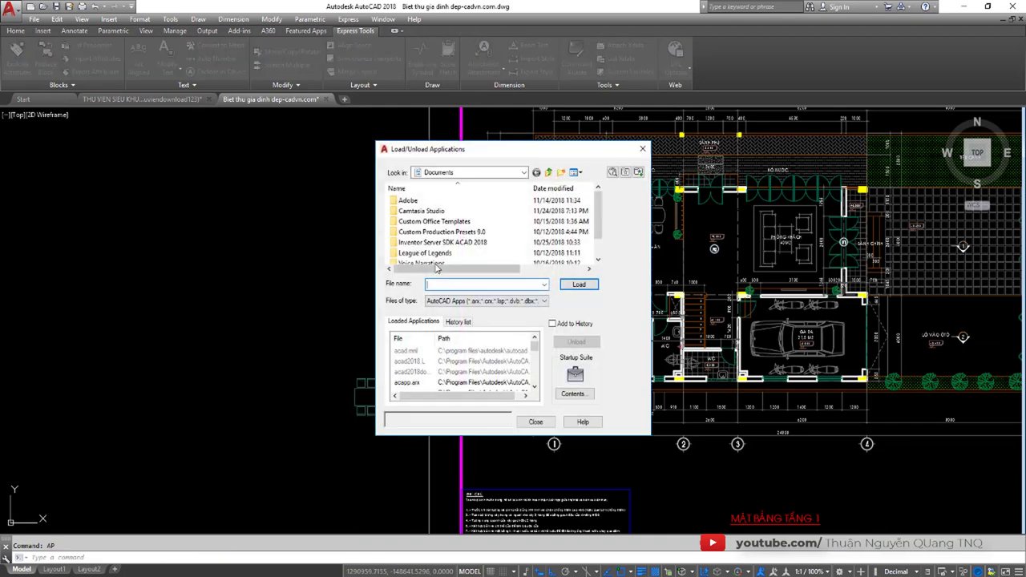
left_click(524, 172)
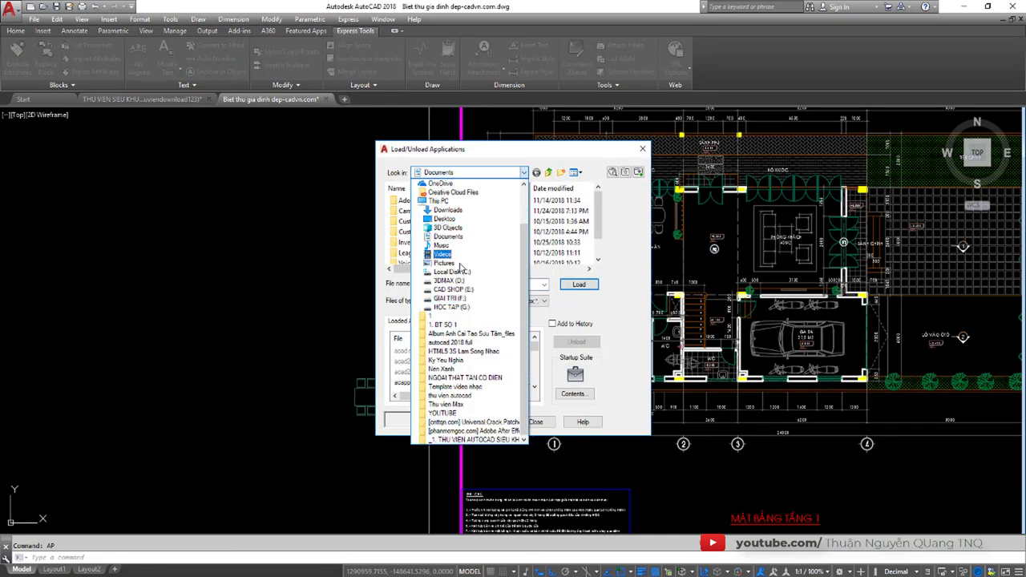
left_click(446, 218)
scroll(481, 233, "down", 2)
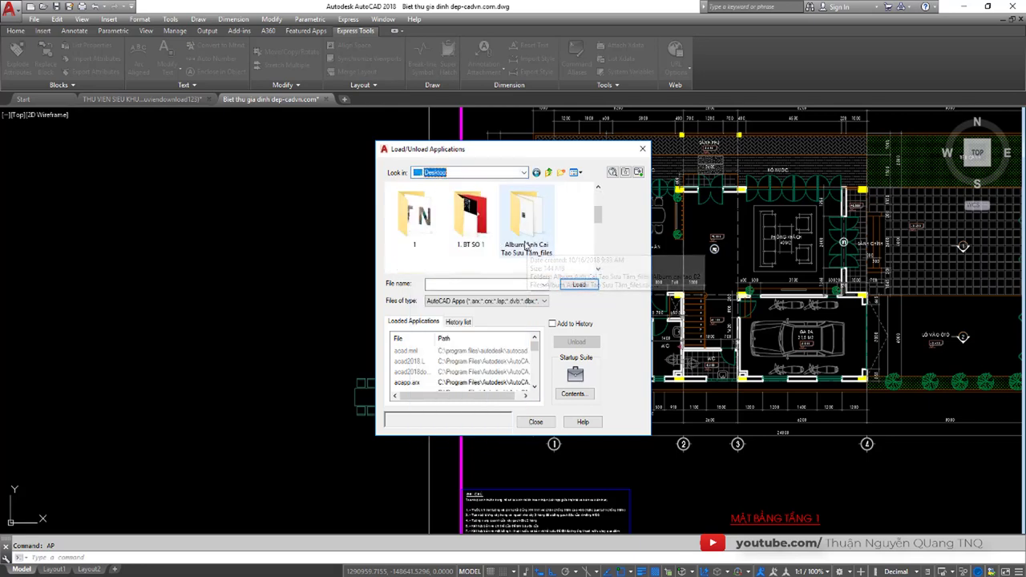
scroll(505, 251, "down", 1)
scroll(505, 250, "down", 1)
left_click(642, 150)
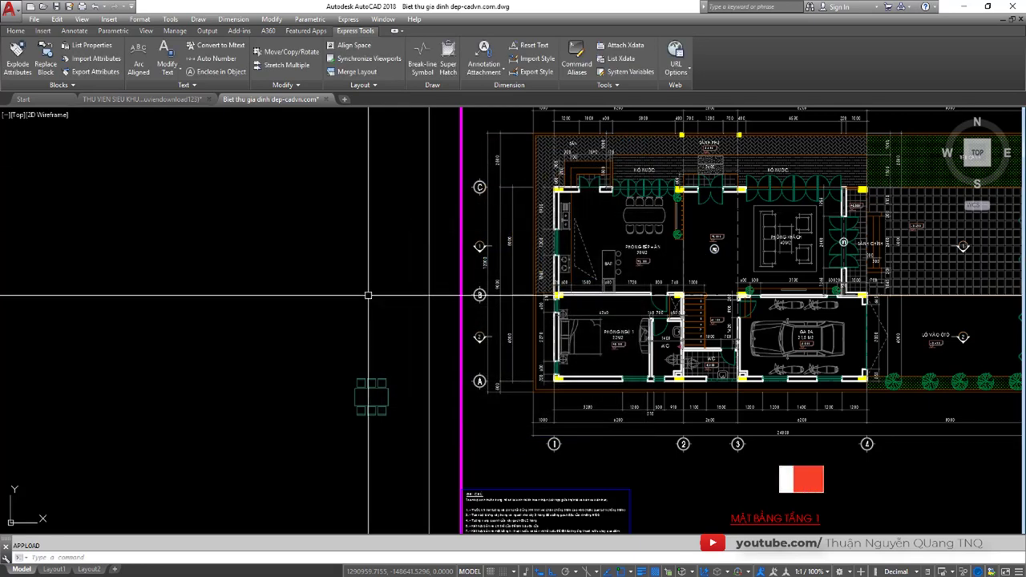
scroll(366, 348, "up", 1)
scroll(370, 357, "down", 1)
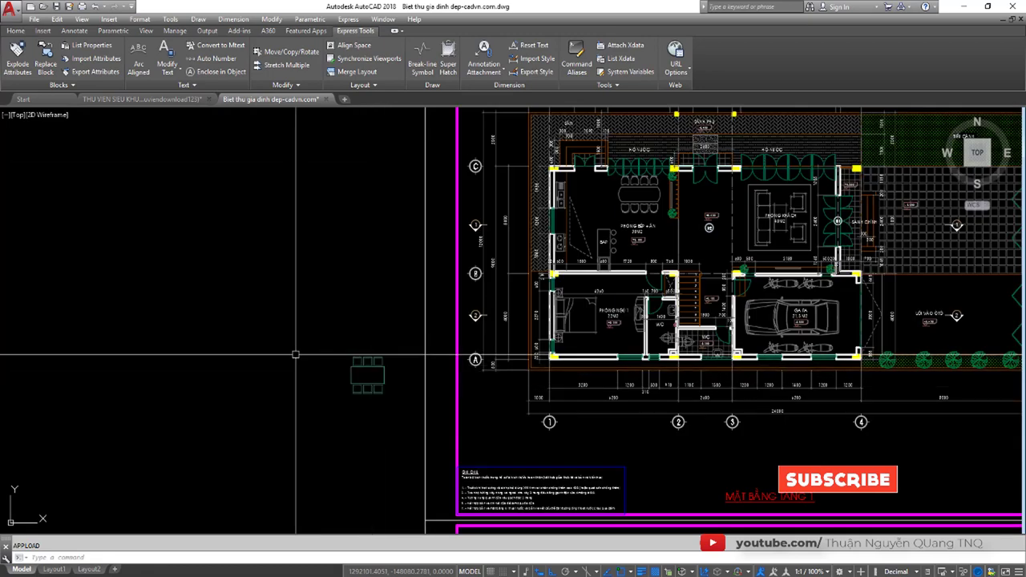
Step: Pick the dining table block, cancel the selection and recenter the view on it
scroll(370, 352, "up", 4)
left_click(371, 348)
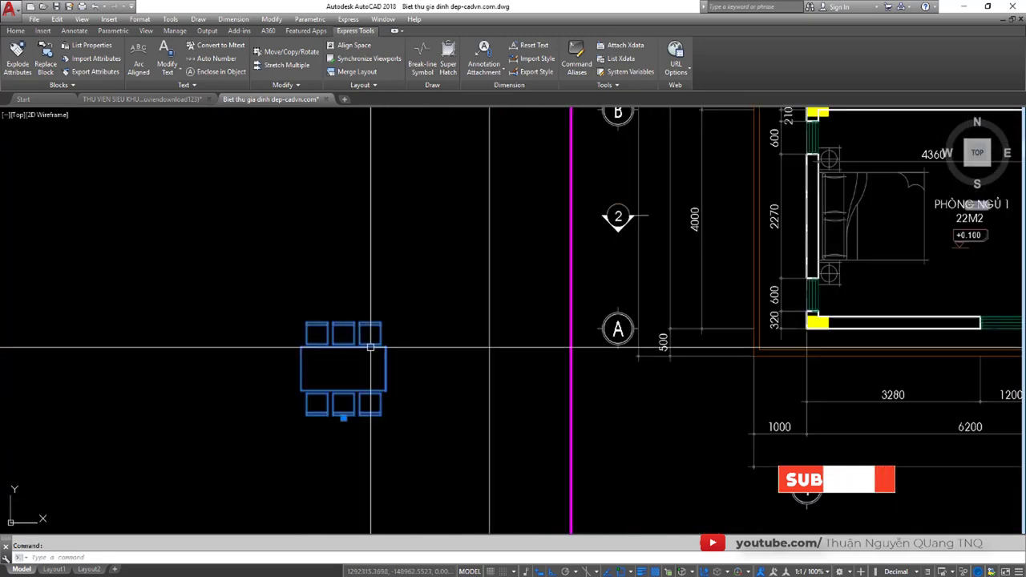
key("Escape")
scroll(302, 331, "up", 2)
middle_click_drag(302, 331, 342, 360)
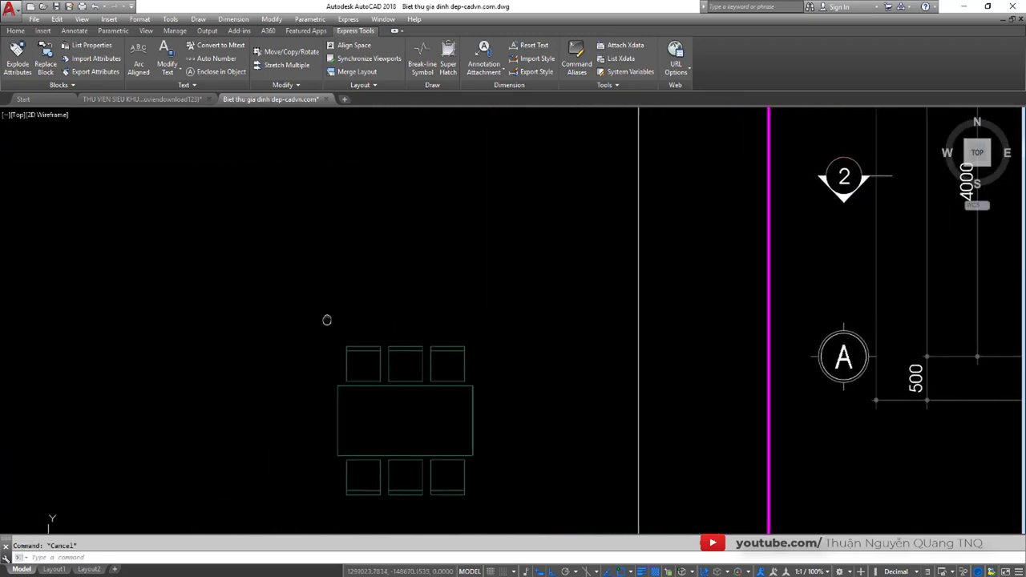
left_click(367, 378)
key("Escape")
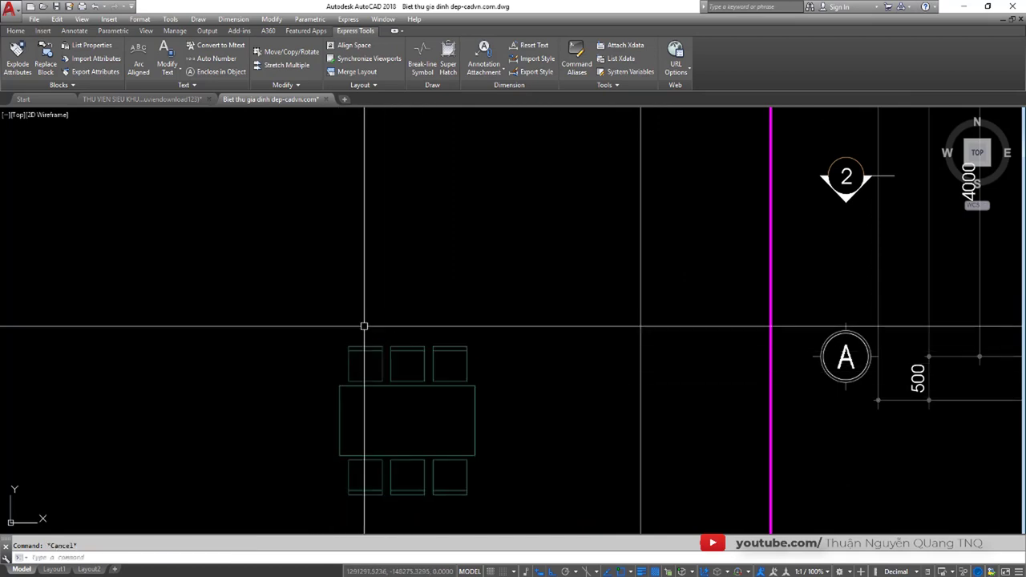
Step: Run RB and rename the six-seat table block to KT- Ban an 6slot
type("RB")
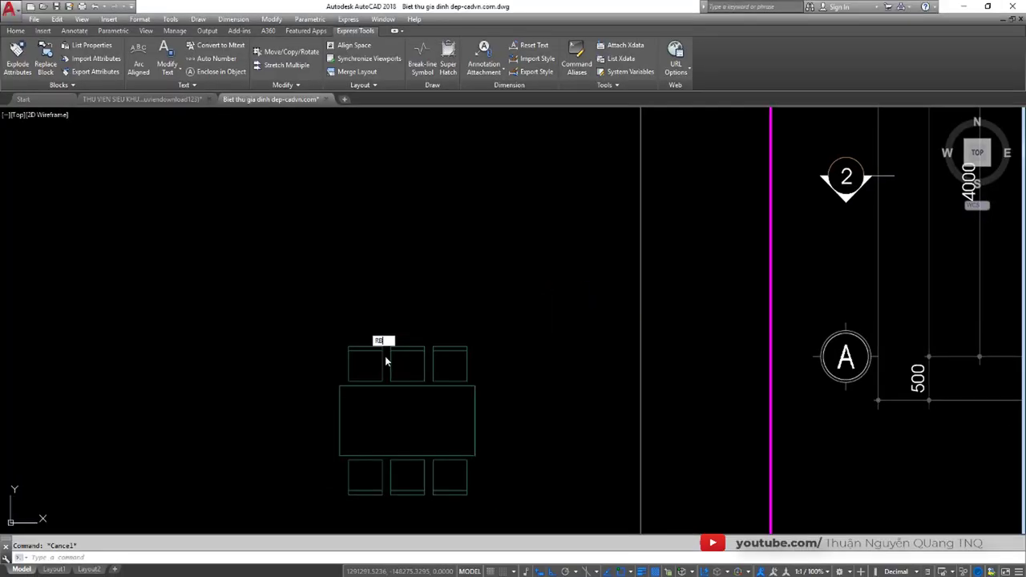
key("Return")
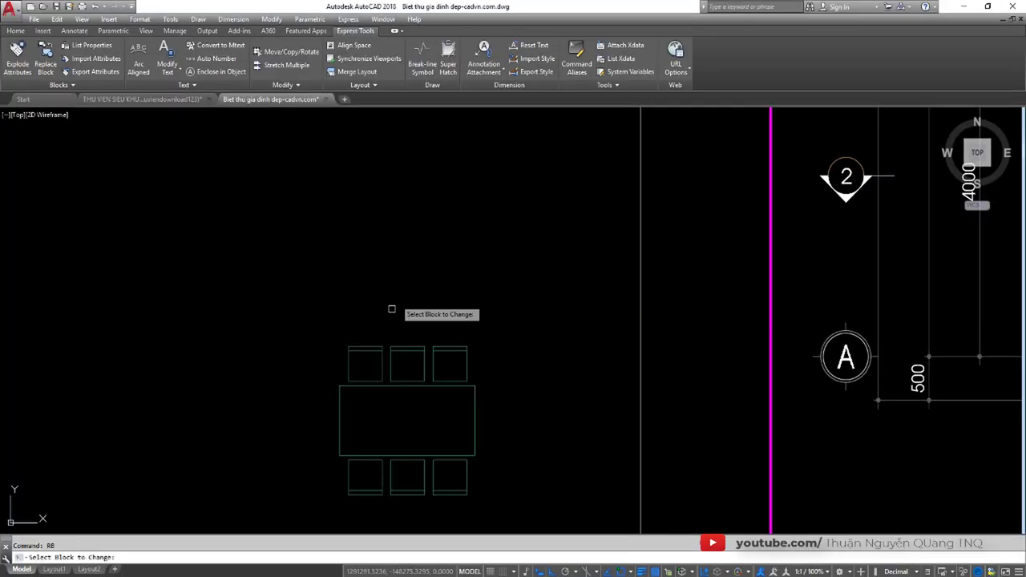
key("Escape")
type("RB")
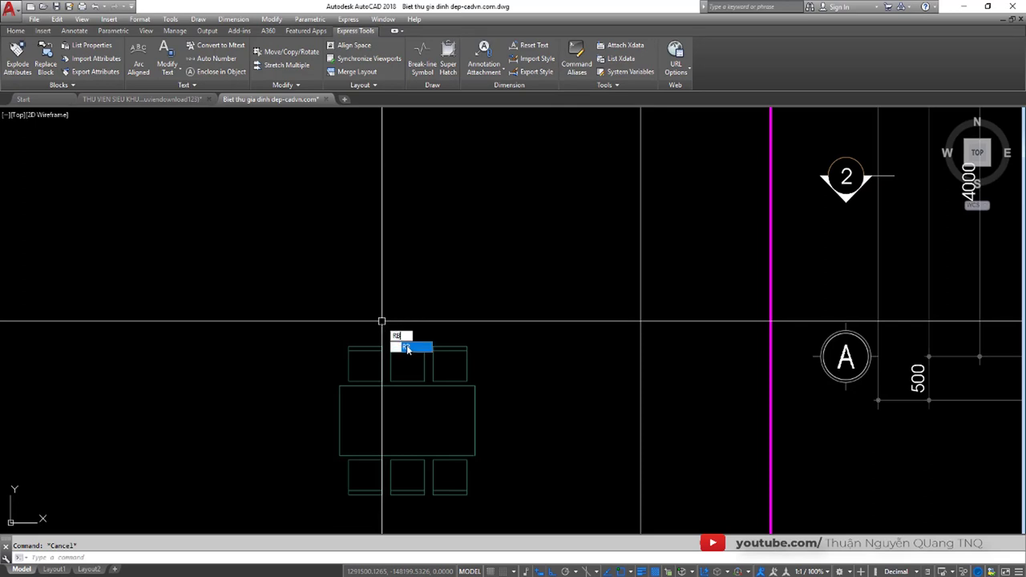
key("Return")
scroll(393, 320, "down", 4)
scroll(394, 318, "up", 2)
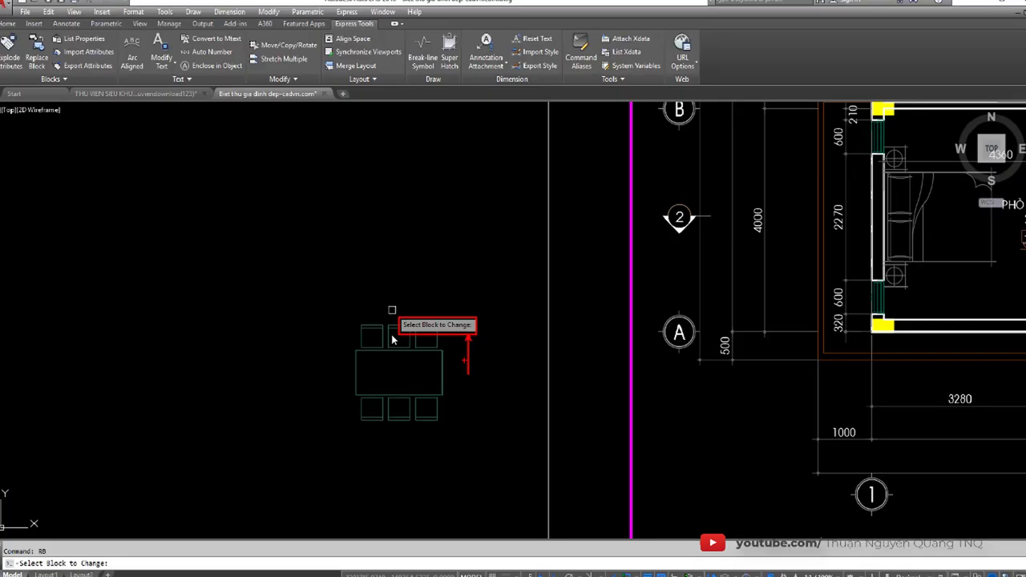
left_click(395, 348)
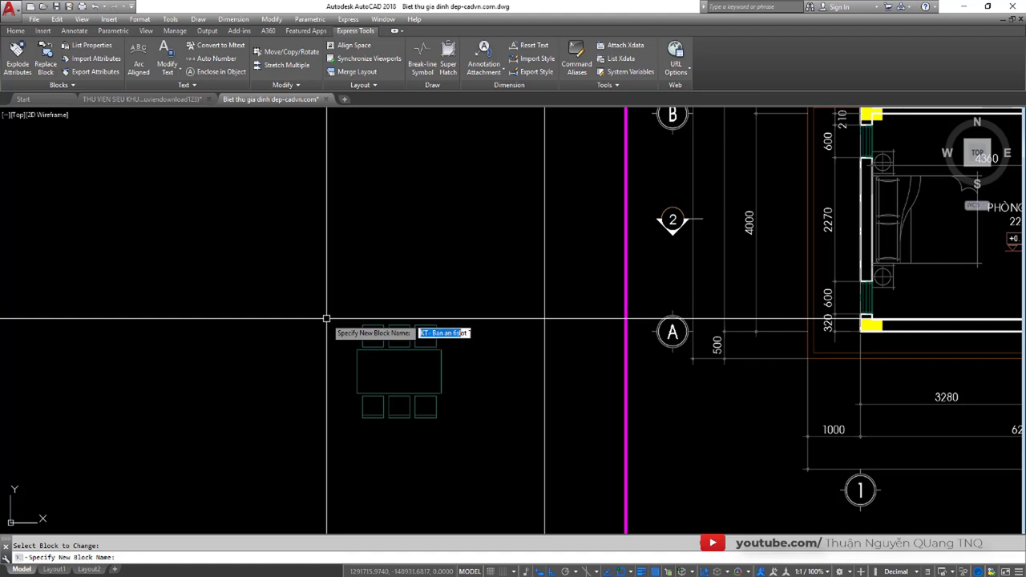
key("Return")
Step: Check the name KT- Ban an 6slot in the Edit Block Definition list
double_click(409, 348)
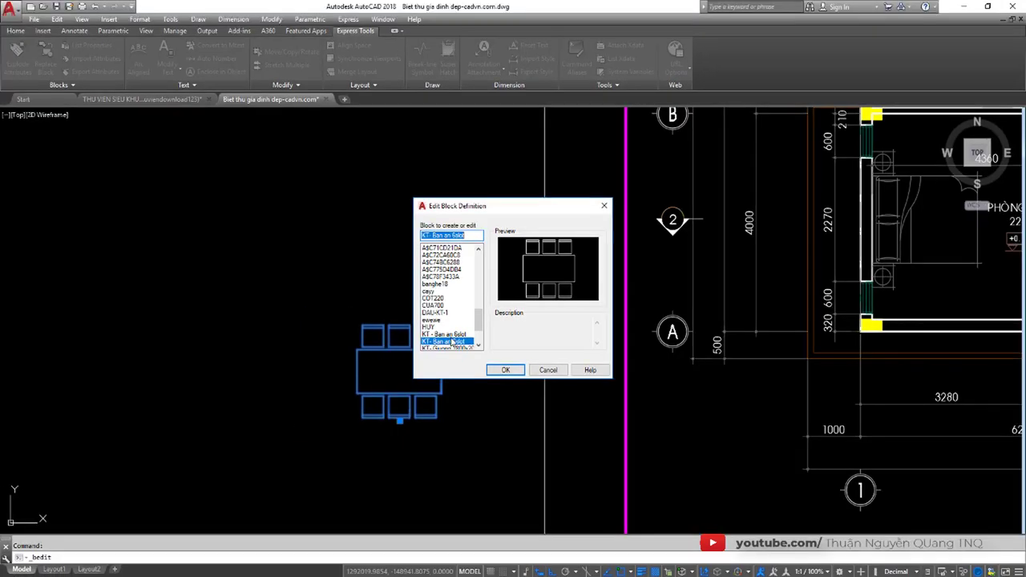
left_click(453, 335)
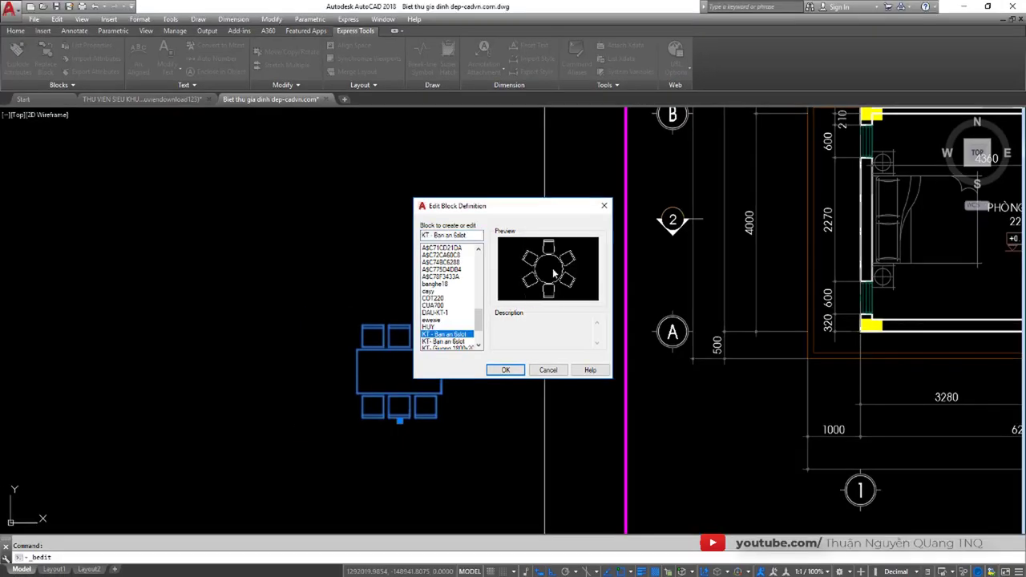
left_click(454, 342)
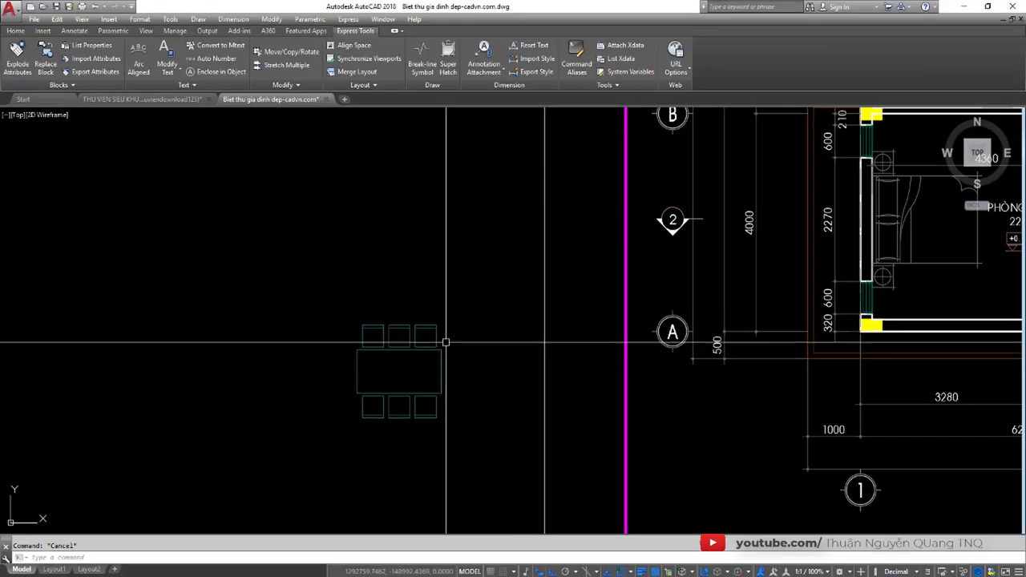
Step: Rerun RB and rename the table block to KT- Ban an 6 ghe vuong
key("Return")
left_click(423, 351)
type("KT- Ban an 6 ghe vuong")
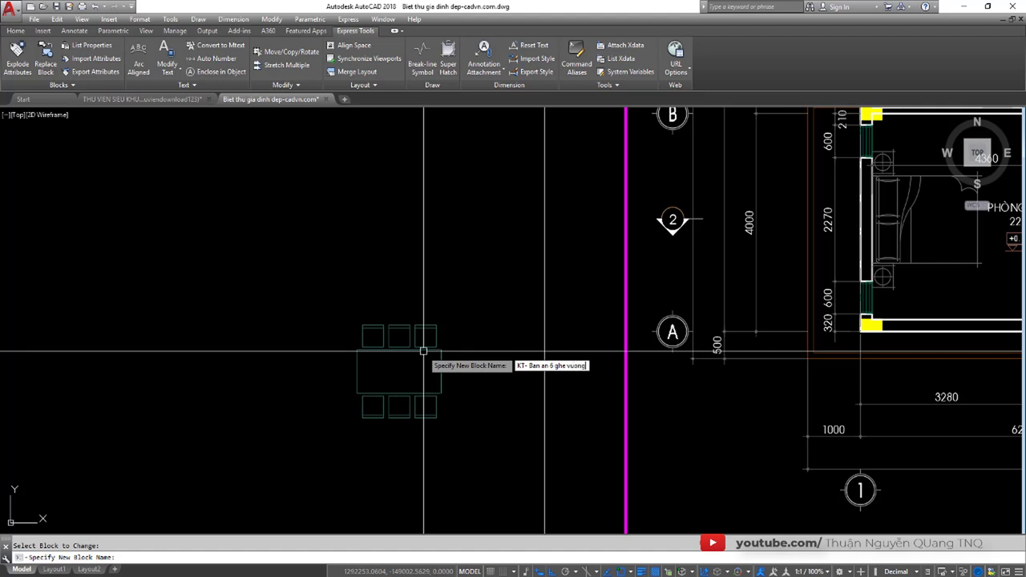
key("Return")
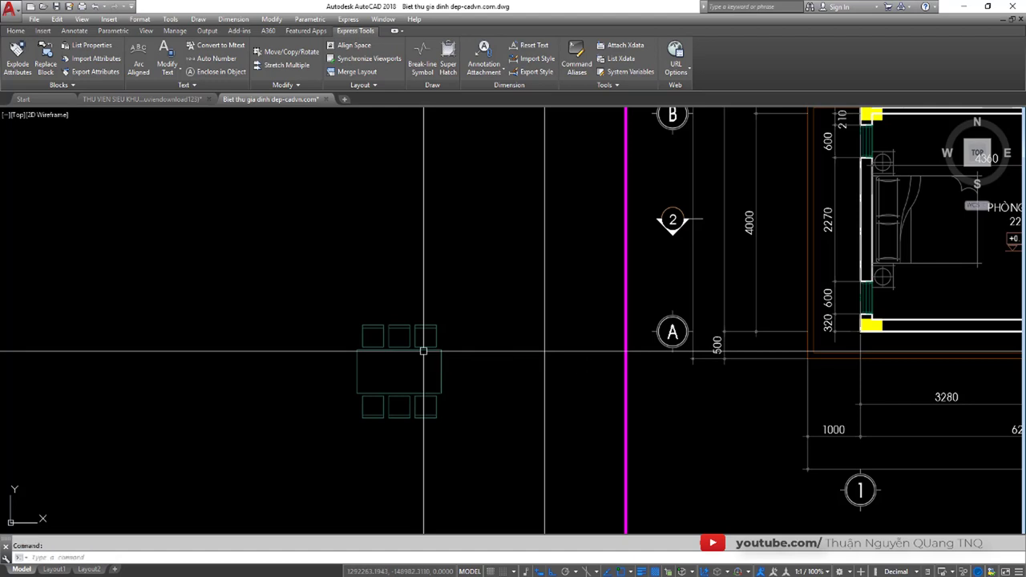
Step: Verify KT- Ban an 6 ghe vuong in the block list, cancel, and zoom back to the plan
double_click(423, 351)
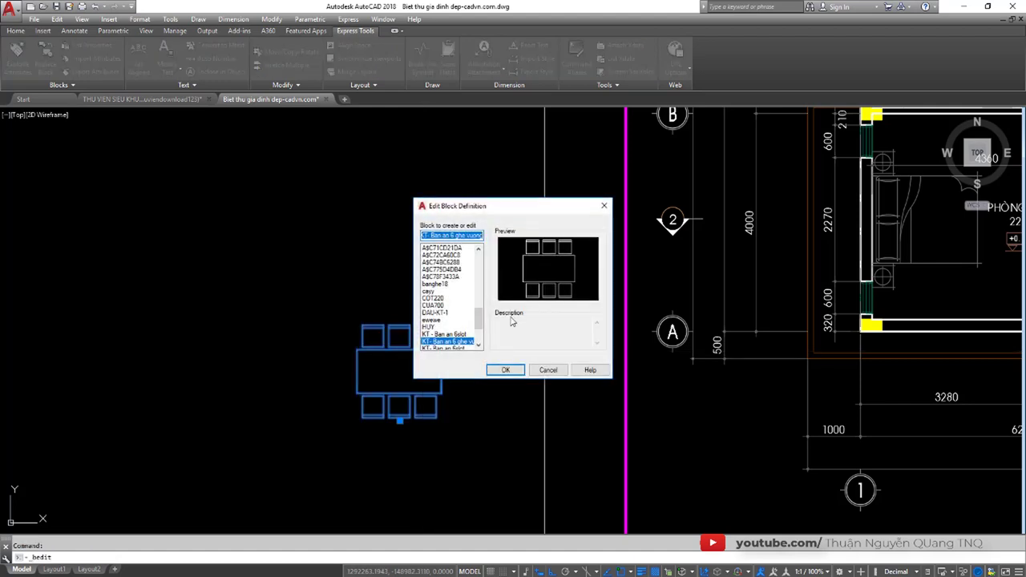
left_click_drag(609, 379, 745, 405)
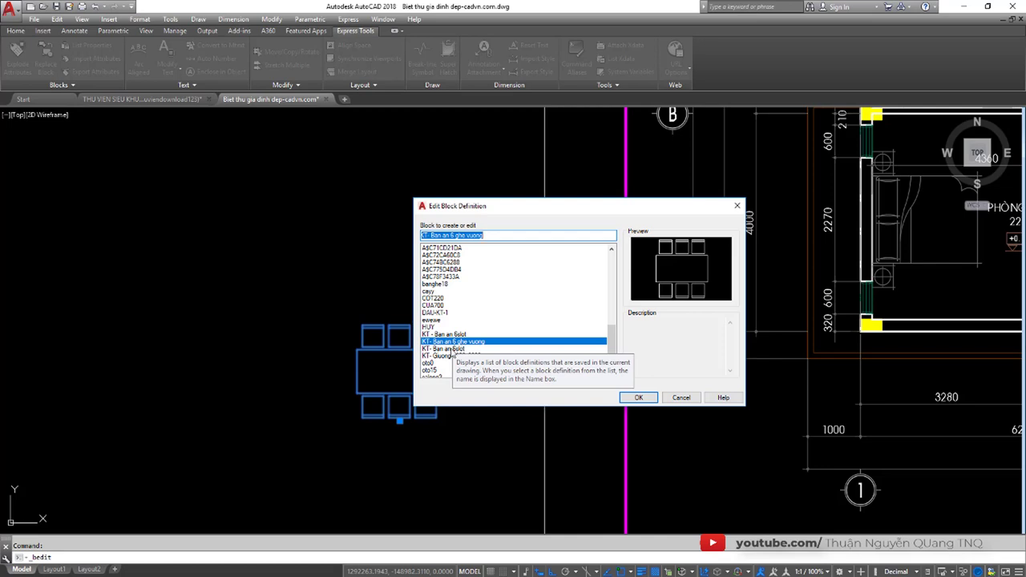
left_click(454, 350)
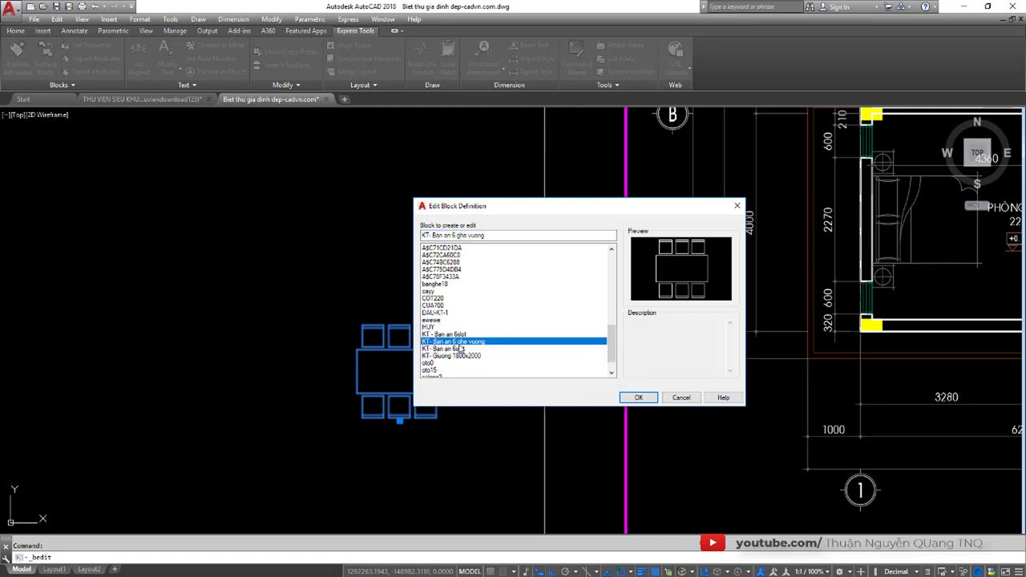
left_click(461, 349)
left_click(481, 341)
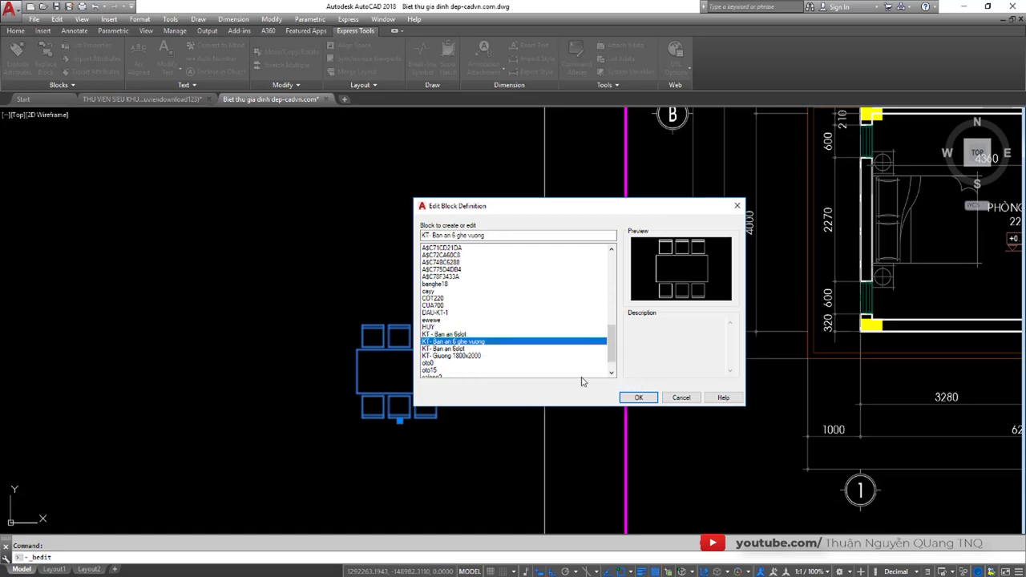
left_click(679, 397)
scroll(435, 323, "down", 5)
scroll(435, 323, "up", 2)
scroll(377, 339, "up", 3)
Step: Bring the ground-floor plan into view and check the living-room sofa block's current name
scroll(557, 207, "up", 1)
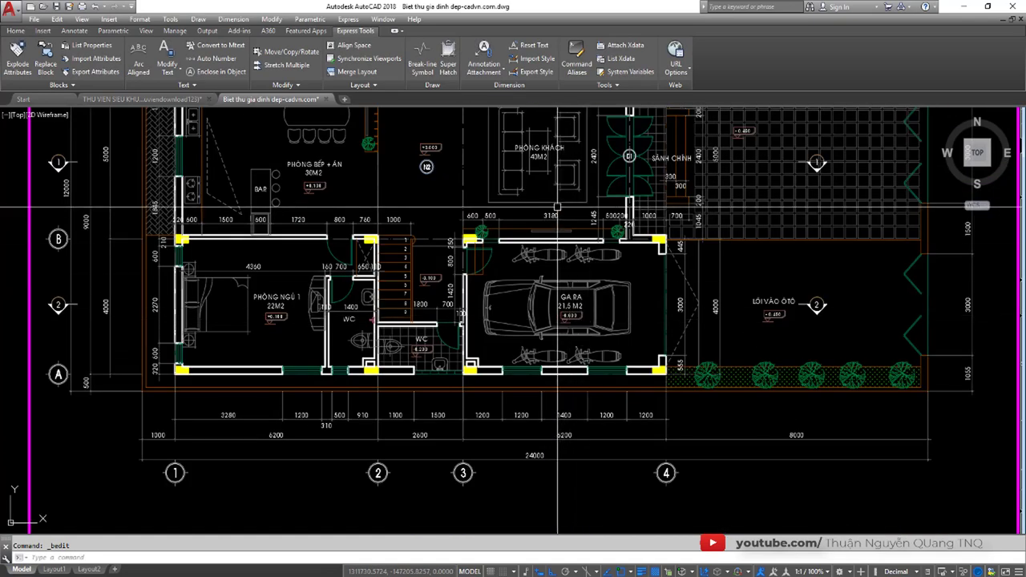
middle_click_drag(557, 207, 501, 283)
left_click(445, 229)
scroll(445, 229, "up", 2)
scroll(444, 229, "down", 2)
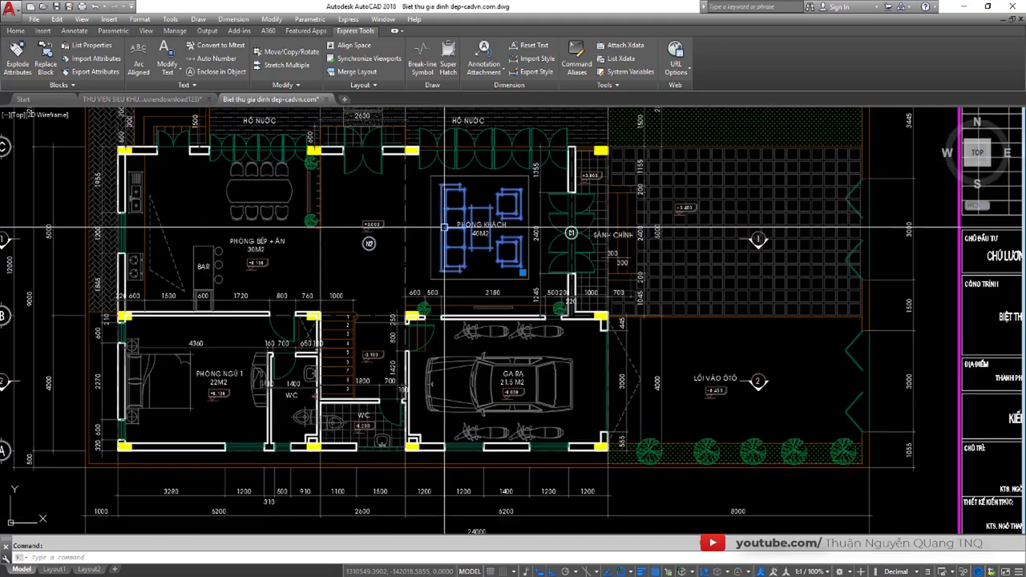
double_click(445, 228)
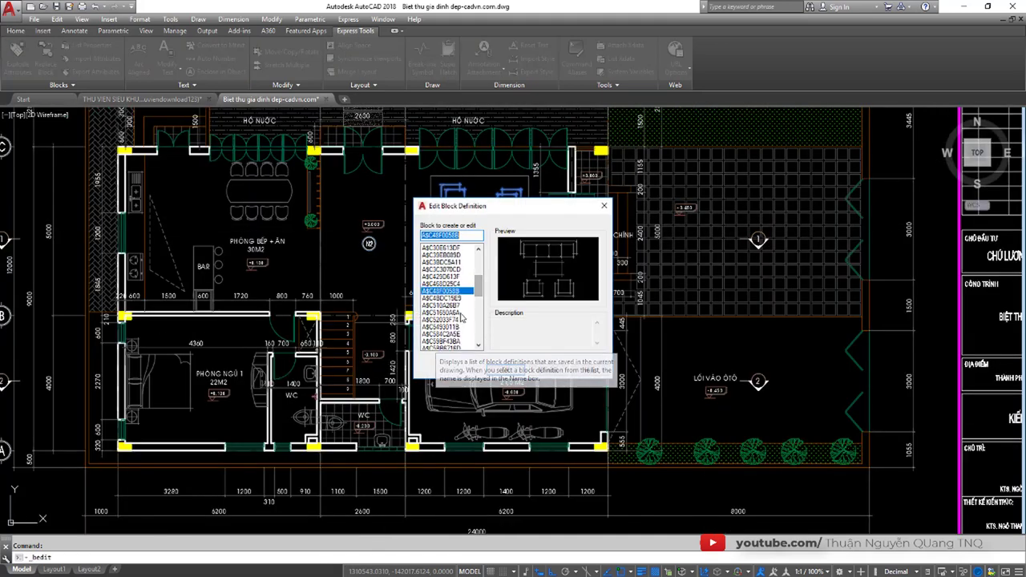
left_click(545, 371)
middle_click_drag(545, 371, 504, 417)
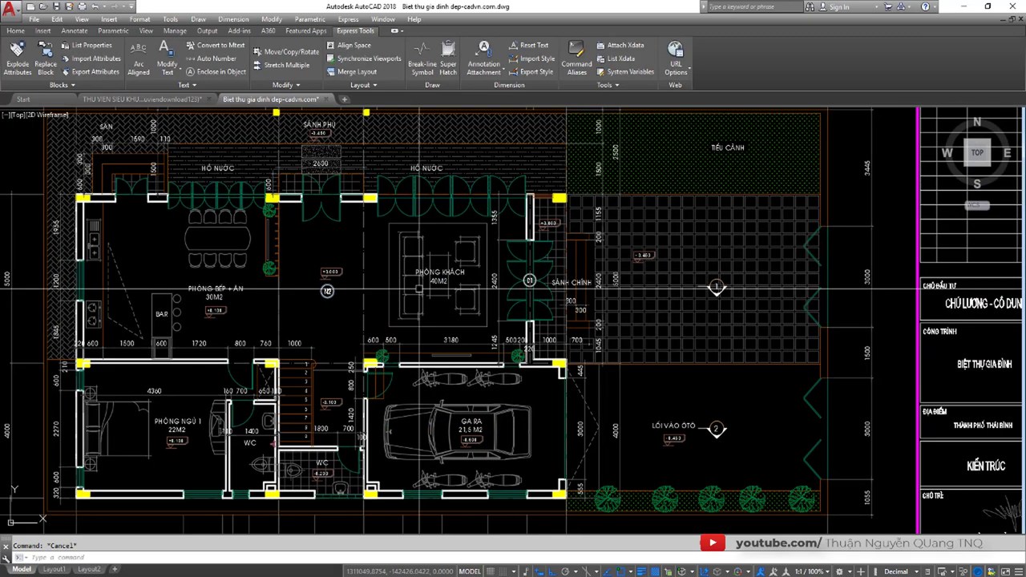
Step: Rename the living-room sofa block to 'KT- Sofa' with the RB routine
type("b")
key("Return")
left_click(401, 257)
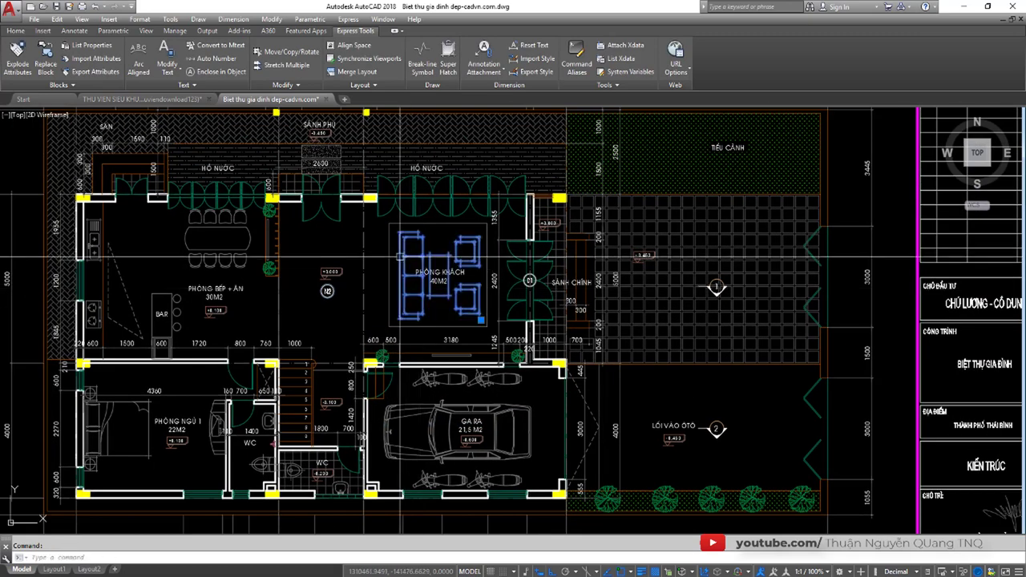
key("Escape")
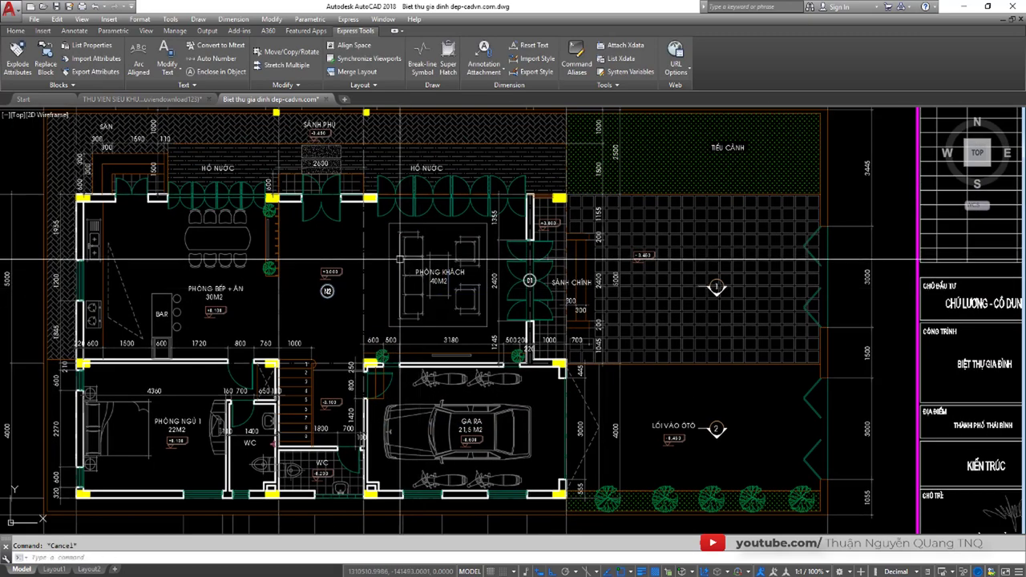
type("re")
key("Return")
left_click(402, 257)
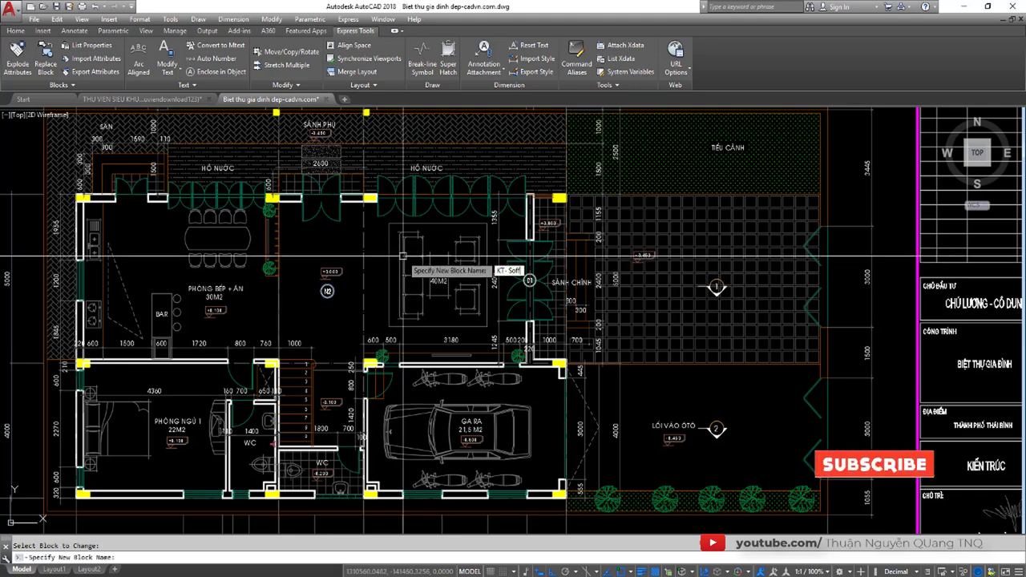
key("Return")
Step: Select the sofa and open Edit Block Definition to confirm the 'KT- Sofa' name
left_click(401, 257)
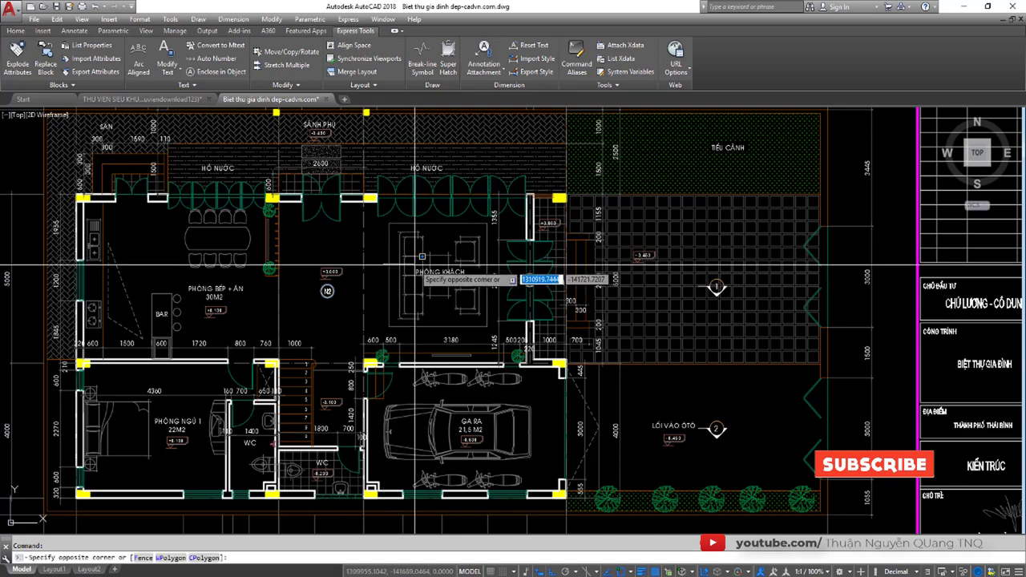
left_click(403, 257)
double_click(441, 261)
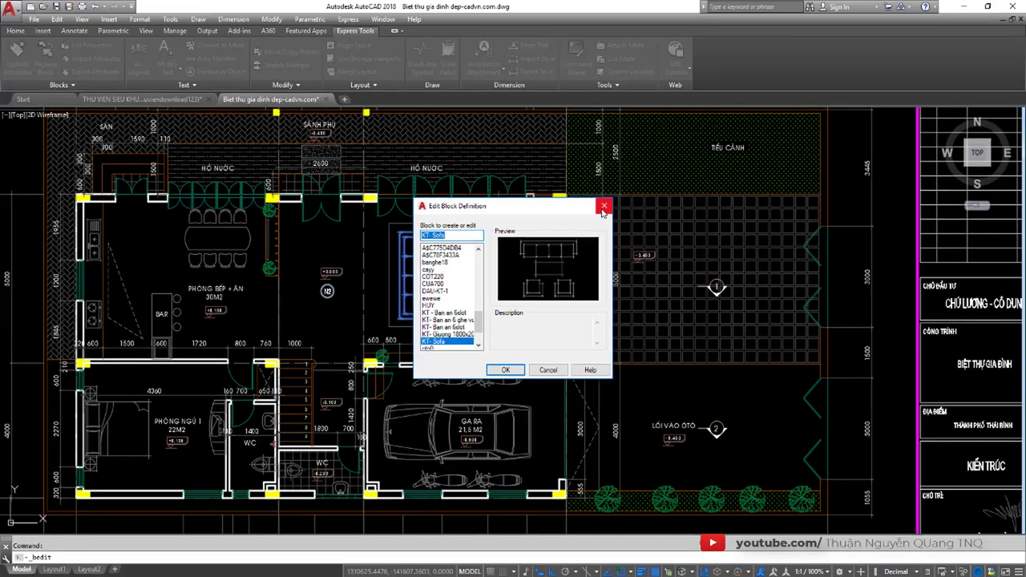
Step: Close the sofa check and centre the view on the kitchen of the ground-floor plan
left_click(603, 207)
scroll(501, 321, "down", 5)
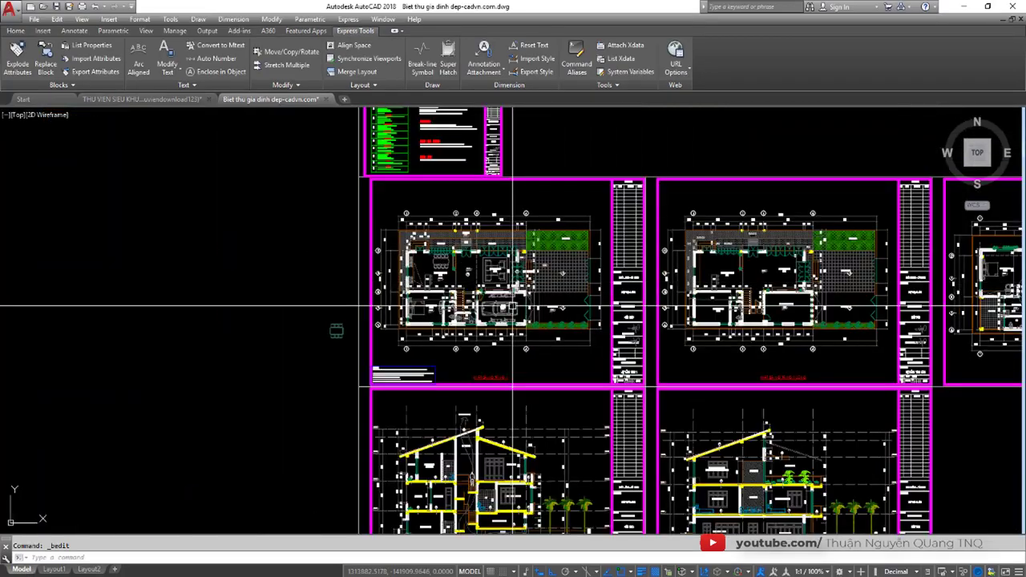
scroll(501, 336, "up", 2)
scroll(481, 337, "up", 3)
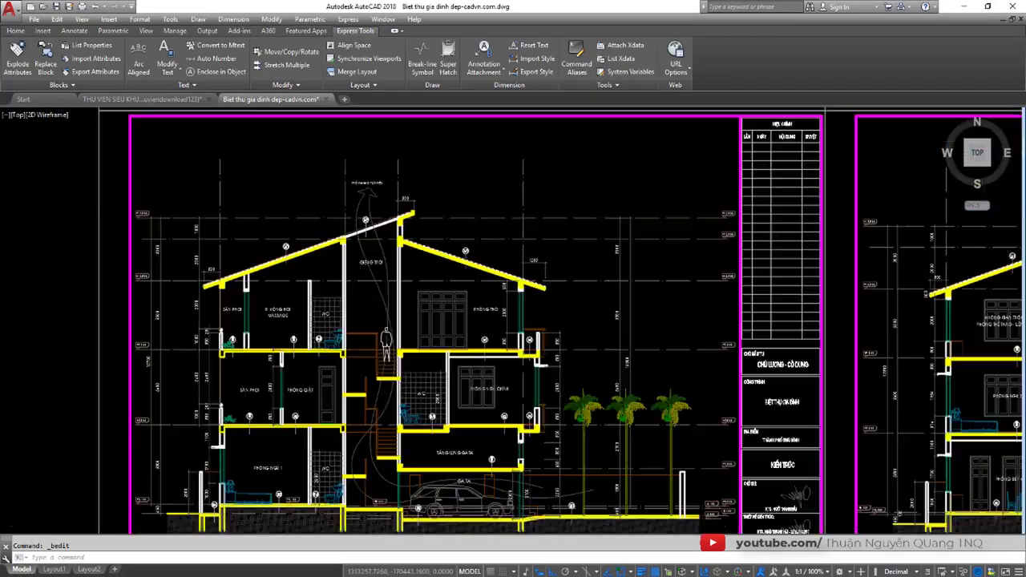
scroll(513, 320, "down", 3)
mouse_move(681, 305)
middle_mouse_down()
mouse_move(519, 302)
mouse_move(443, 403)
middle_mouse_up()
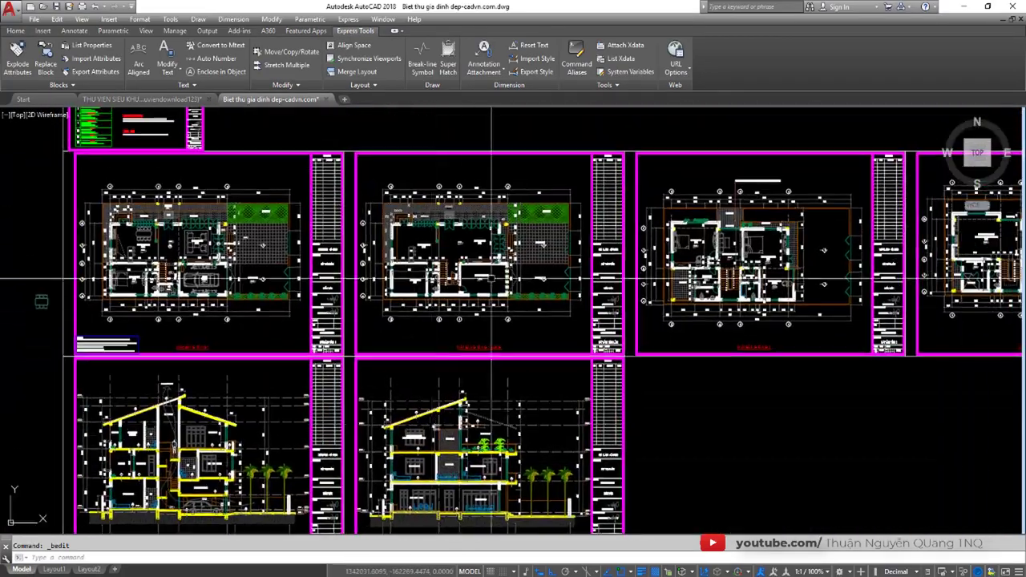
scroll(112, 264, "up", 5)
middle_click_drag(503, 185, 503, 257)
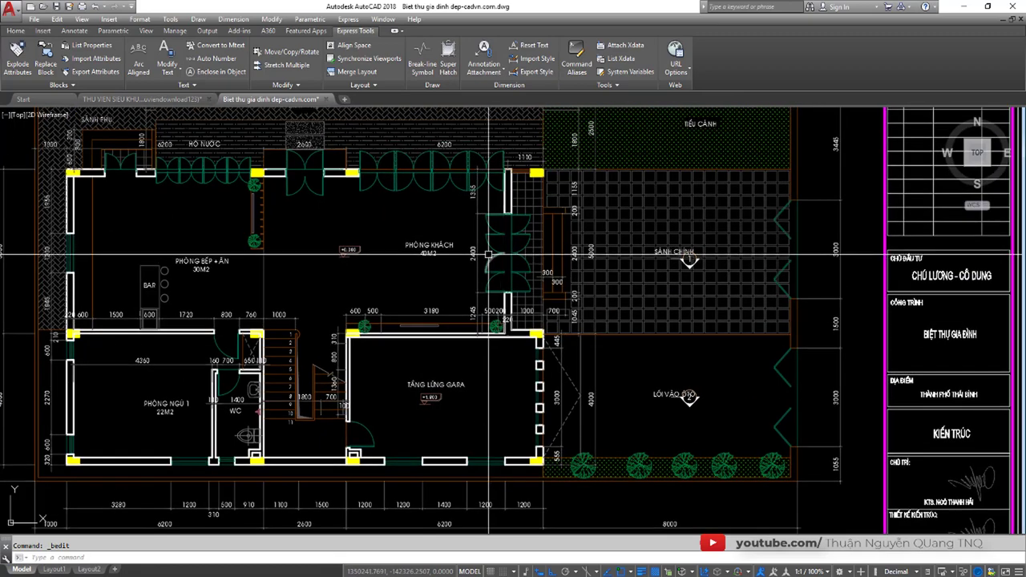
left_click(480, 257)
key("Escape")
middle_click_drag(240, 225, 401, 258)
scroll(402, 258, "up", 2)
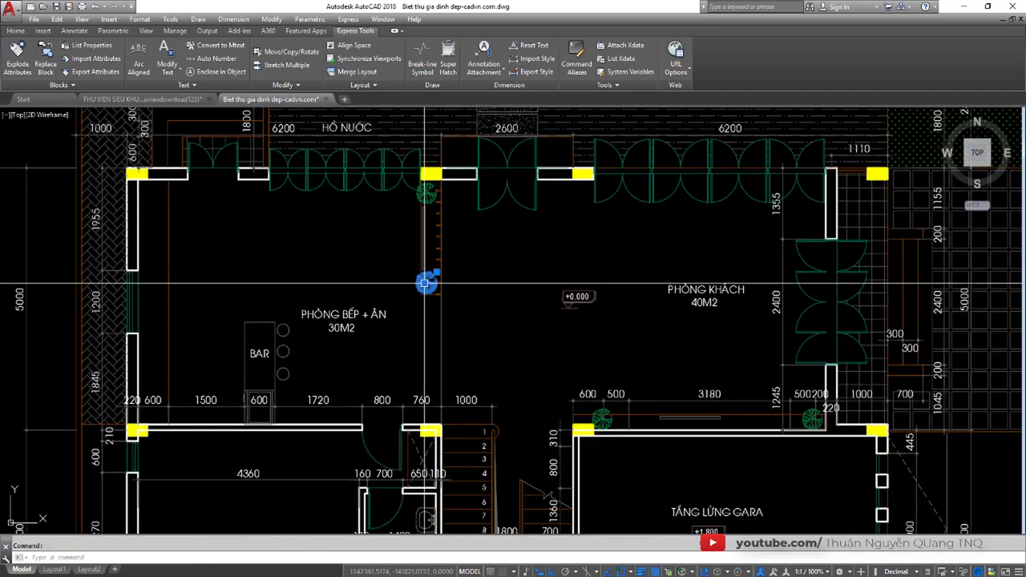
Step: Inspect the block definitions of kitchen blocks to locate the decorative tree block
double_click(419, 222)
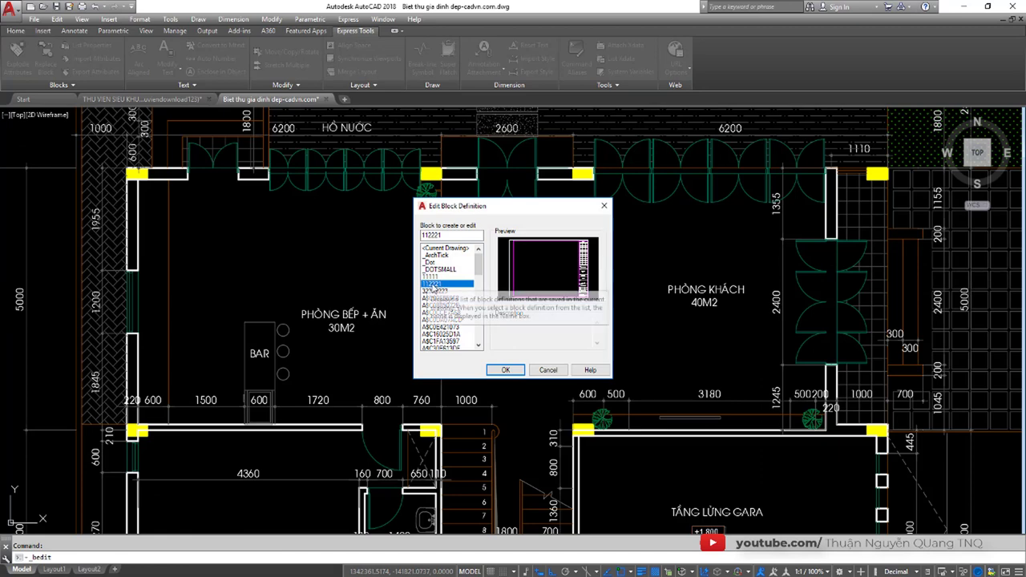
key("Escape")
scroll(441, 236, "up", 3)
double_click(409, 332)
key("Escape")
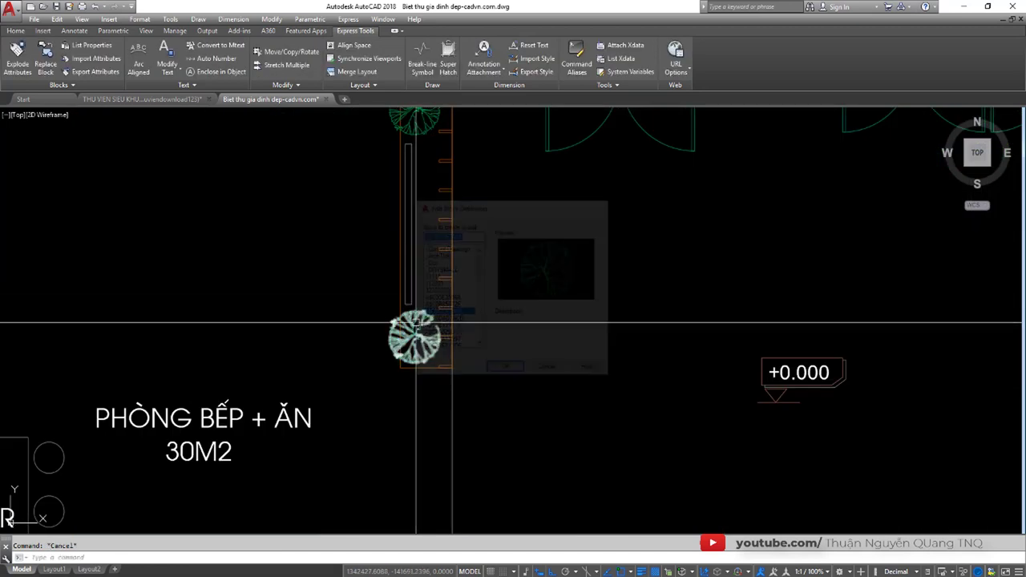
type("RE")
Step: Rename the decorative plant block to 'KT- Cay trang tri' using RB
key("Return")
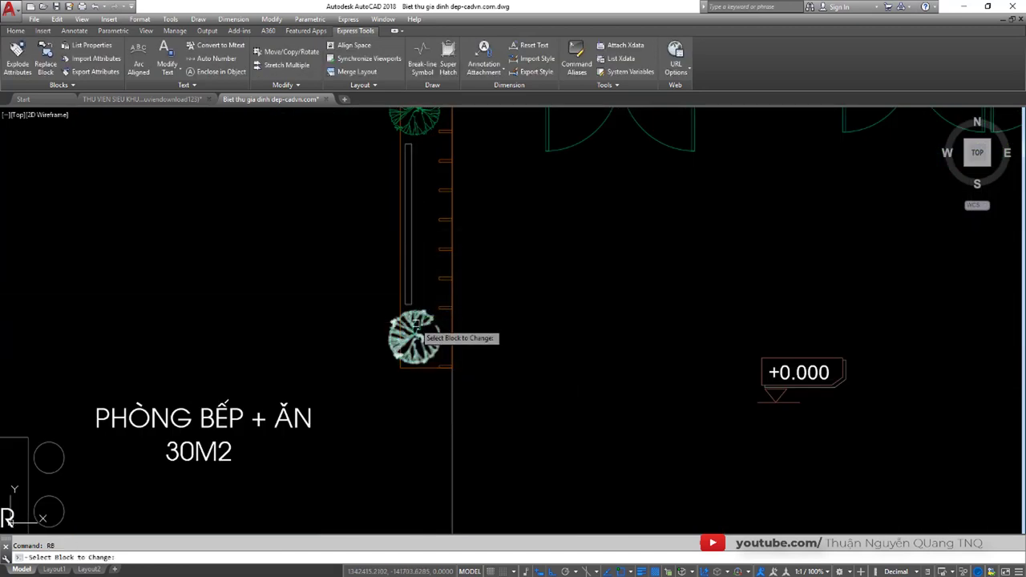
left_click(415, 325)
scroll(415, 325, "down", 3)
middle_click_drag(415, 325, 444, 280)
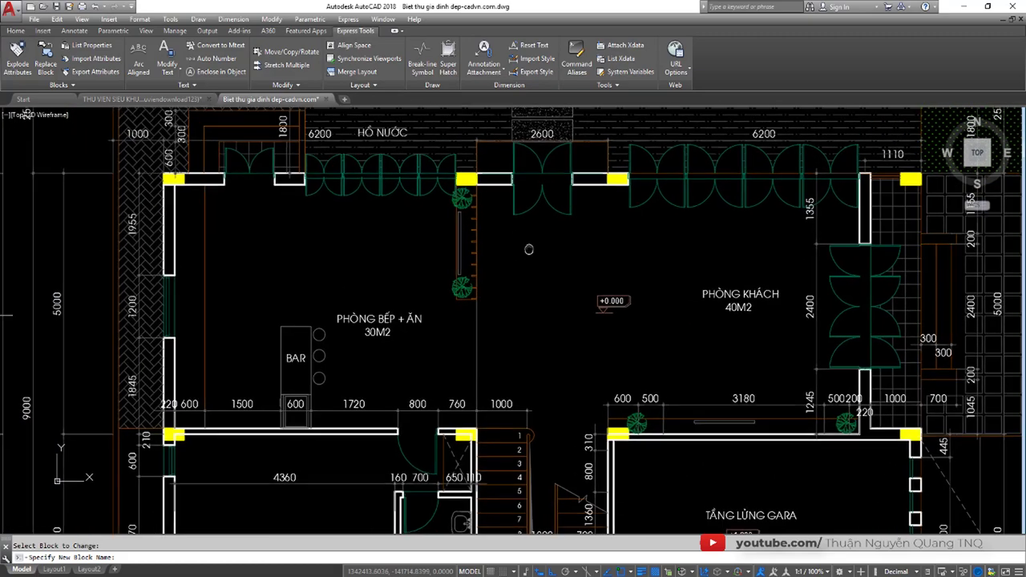
scroll(371, 308, "up", 2)
type("KT-Cay trang tri")
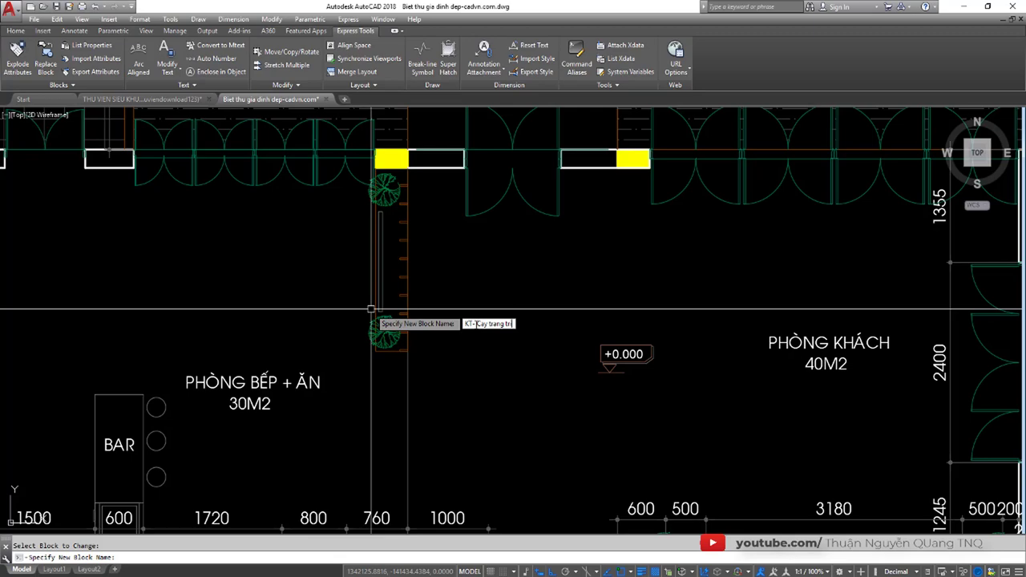
key("Return")
scroll(371, 308, "down", 5)
scroll(401, 311, "down", 3)
scroll(433, 312, "up", 2)
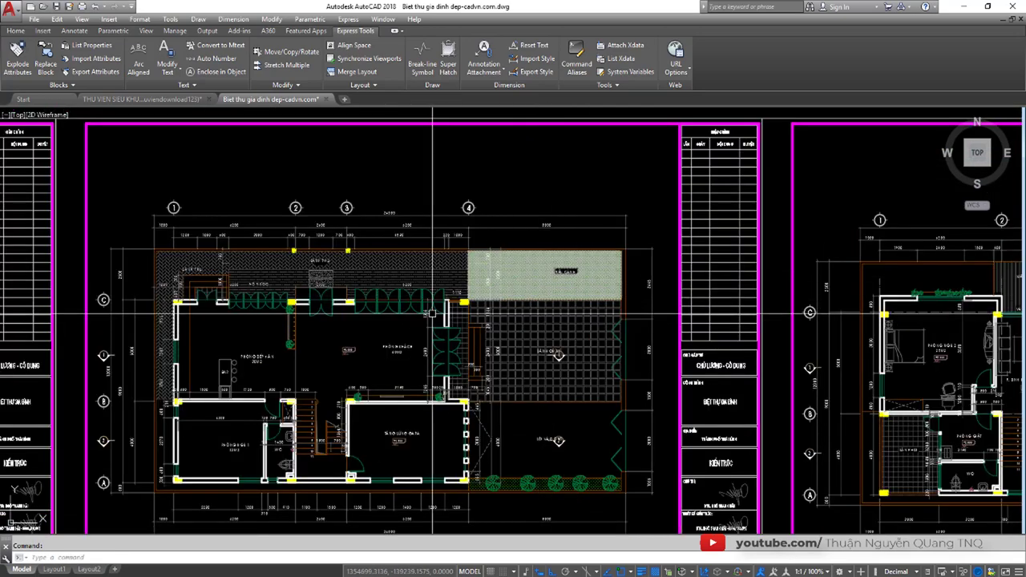
scroll(282, 325, "up", 6)
Step: Confirm the plant's 'KT- Cay trang tri' name in Edit Block Definition, then zoom out
double_click(305, 376)
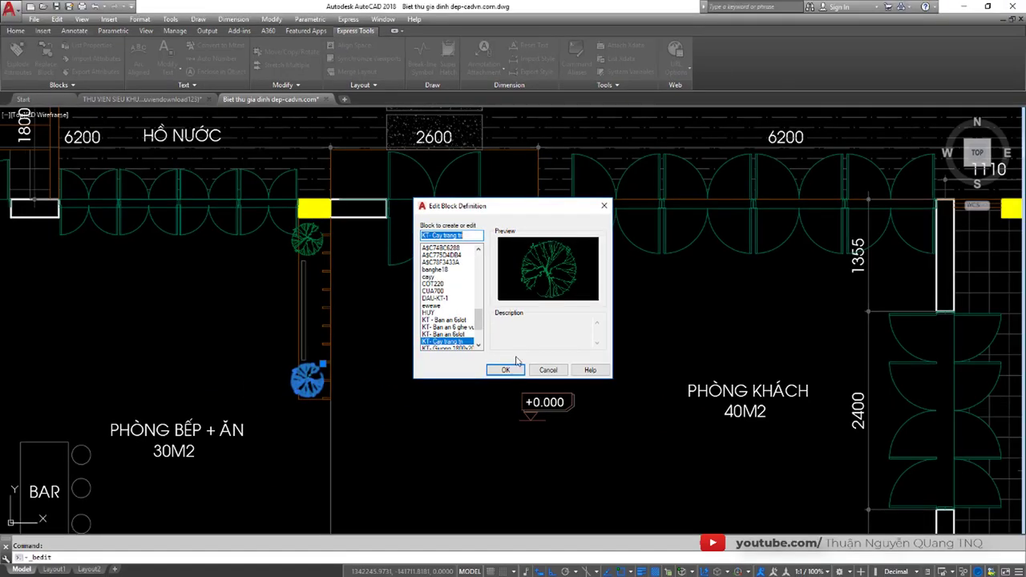
left_click(536, 370)
scroll(474, 339, "down", 8)
scroll(565, 279, "down", 3)
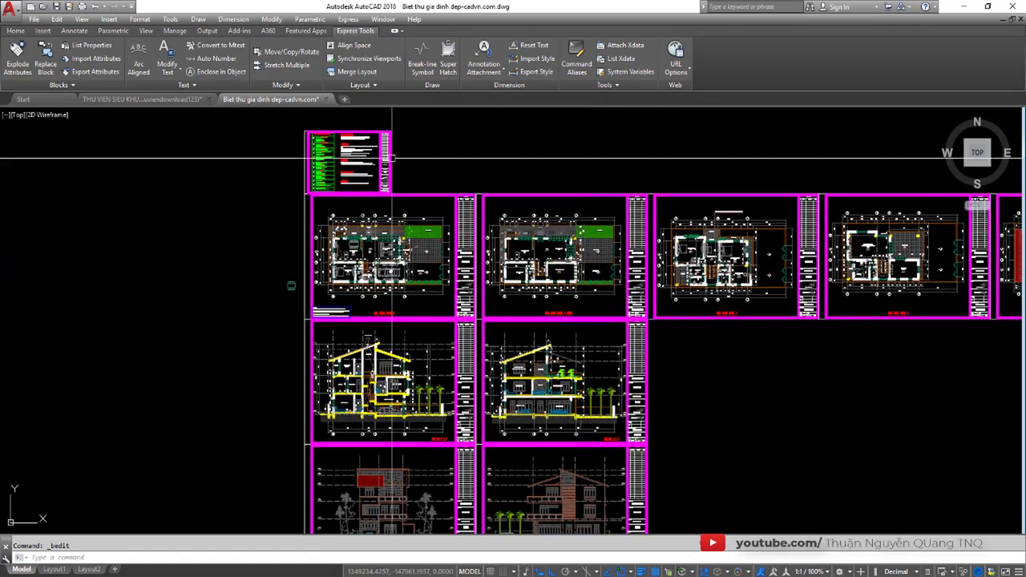
Step: Window-select around the kitchen plant, then cancel the selection and zoom out
scroll(453, 293, "up", 10)
scroll(561, 256, "up", 2)
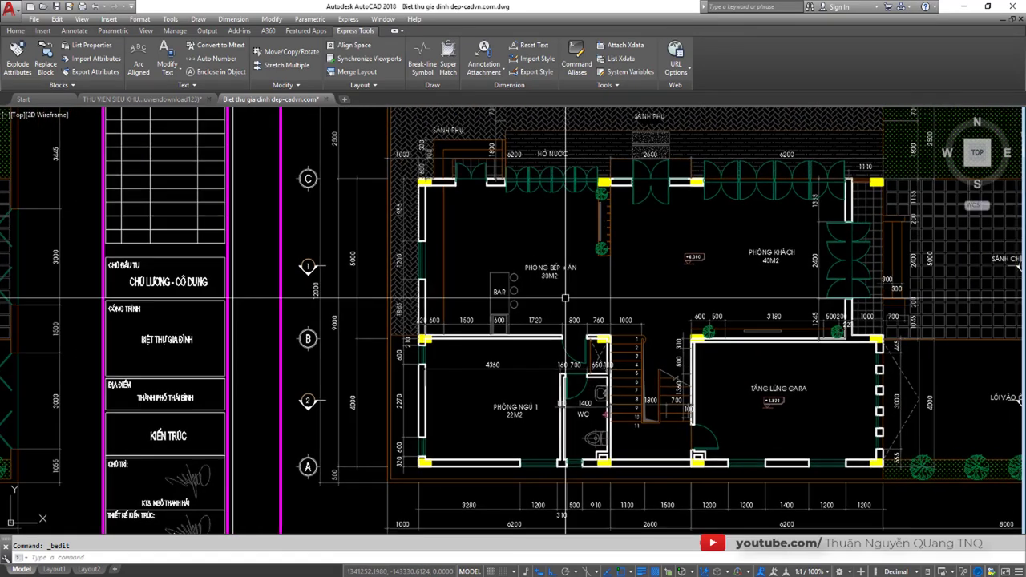
scroll(610, 245, "up", 4)
left_click(611, 243)
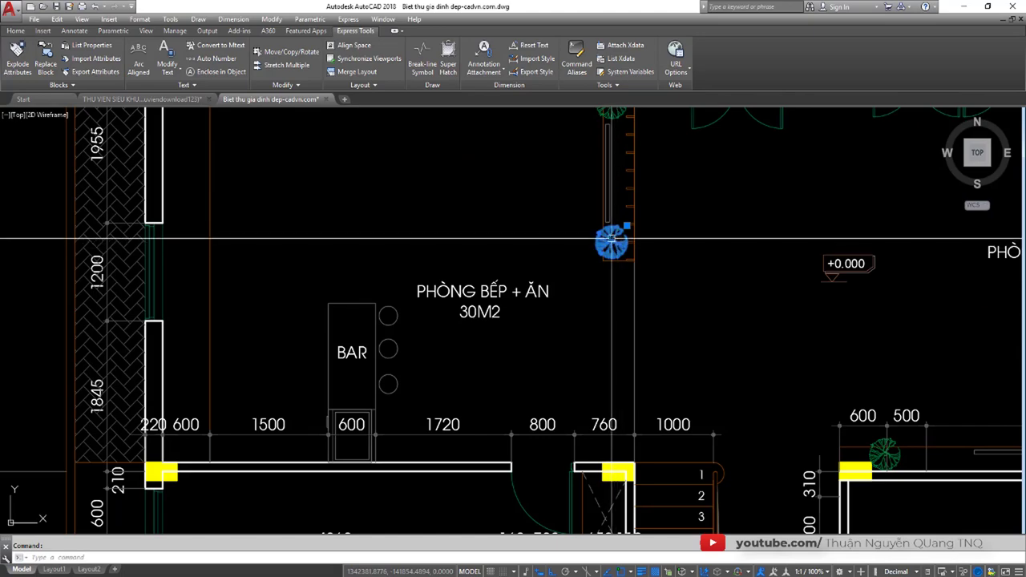
middle_click_drag(591, 251, 502, 292)
scroll(503, 293, "up", 5)
key("Escape")
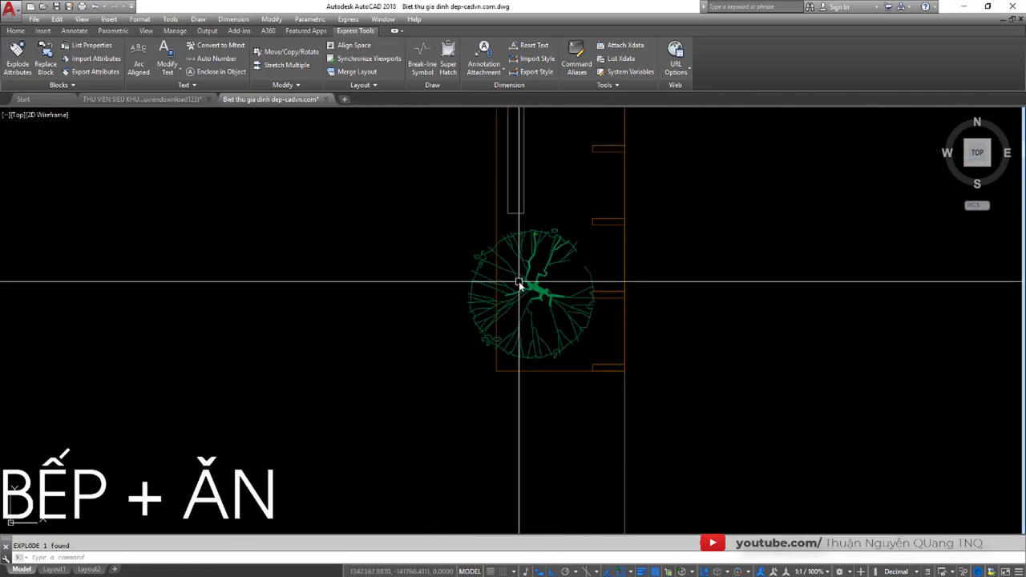
left_click(435, 222)
left_click(637, 320)
key("Escape")
scroll(549, 276, "down", 8)
scroll(548, 276, "down", 8)
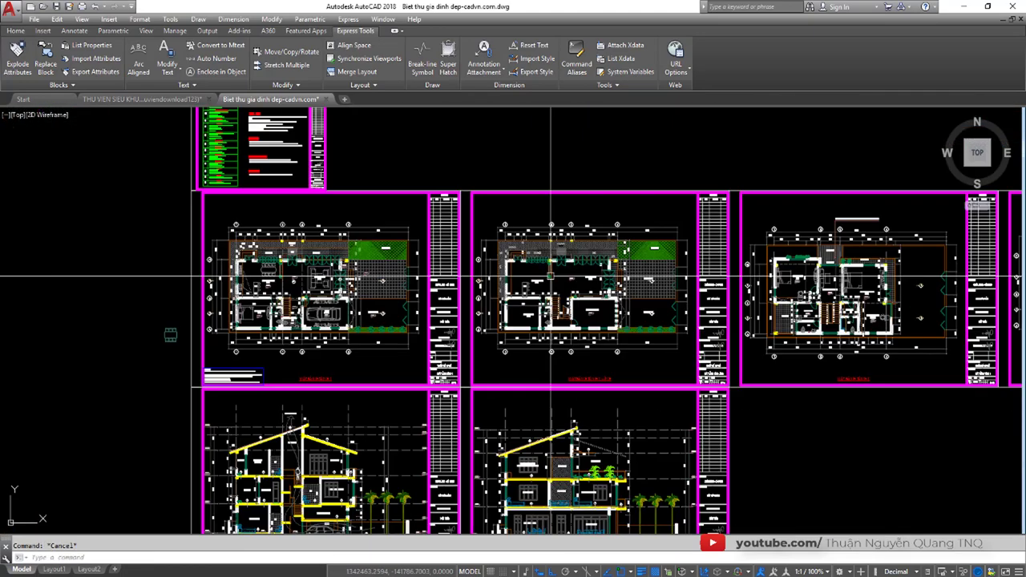
Step: Delete the stray block lying left of the ground-floor sheets
middle_click_drag(510, 280, 606, 288)
scroll(263, 299, "up", 4)
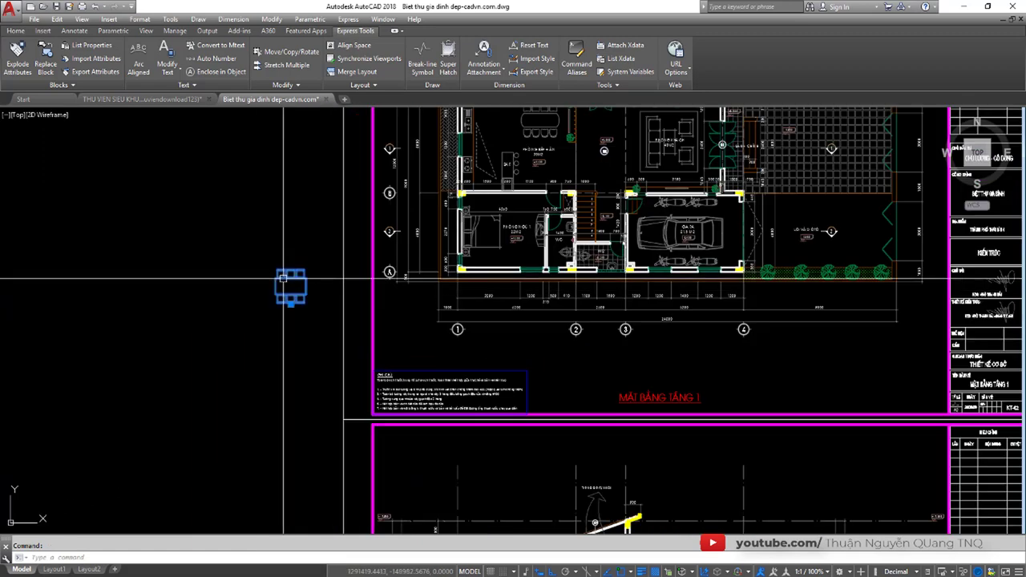
left_click(263, 272)
left_click(264, 267)
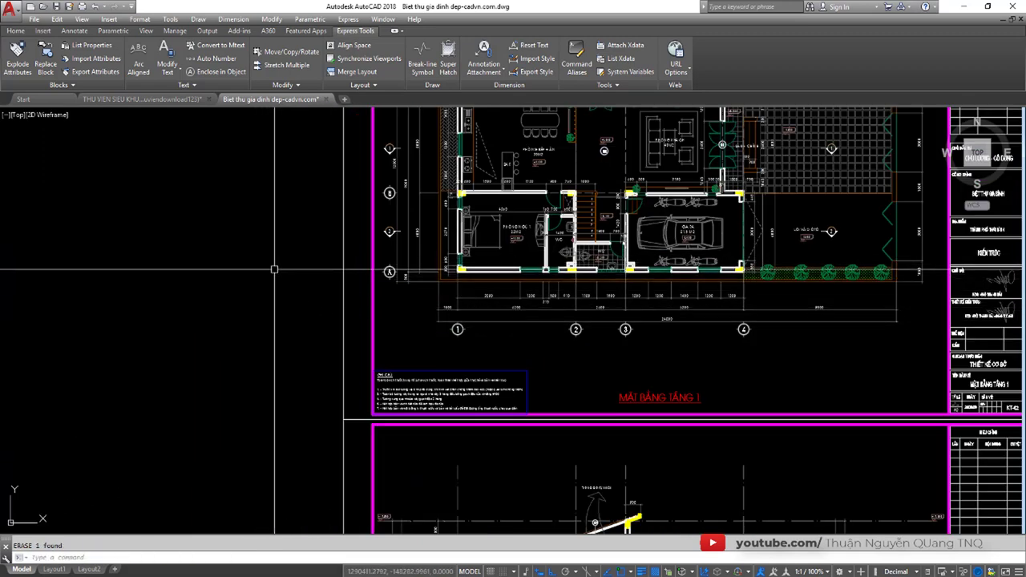
key("Delete")
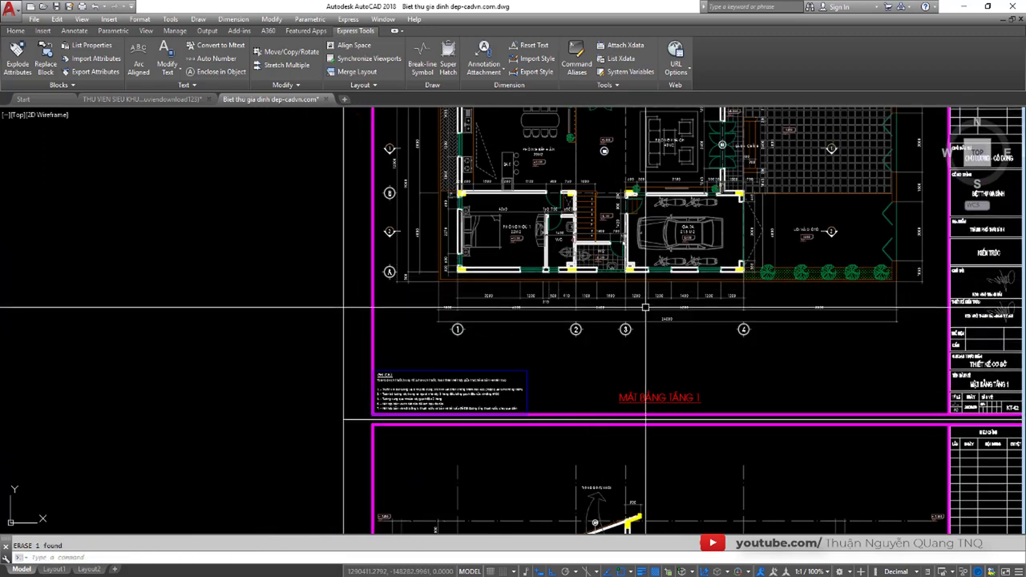
Step: Zoom to extents to fit the whole villa drawing set in view
middle_click_drag(702, 289, 600, 335)
scroll(599, 335, "down", 1)
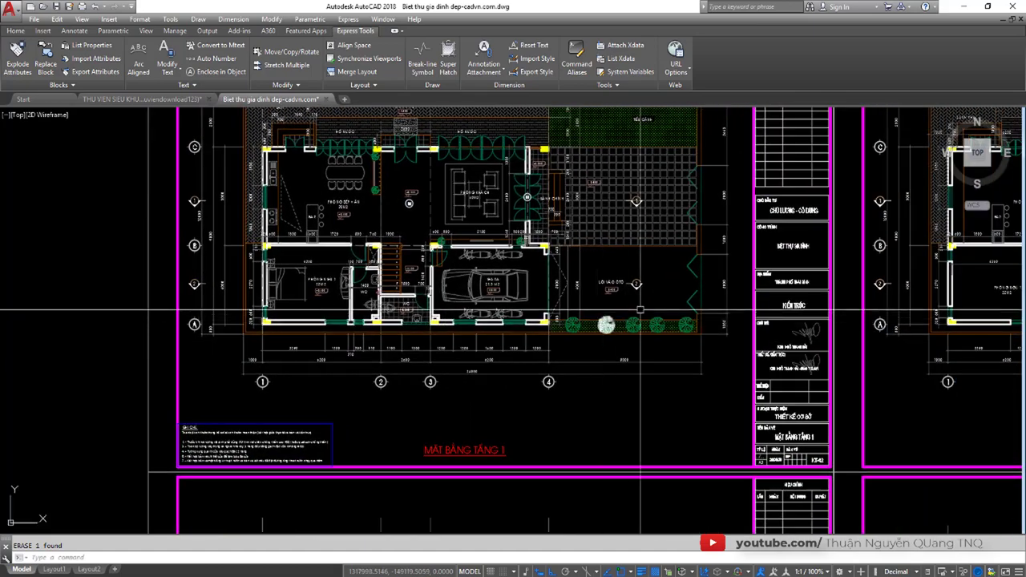
scroll(683, 300, "down", 3)
mouse_move(683, 299)
middle_mouse_down()
mouse_move(529, 287)
mouse_move(481, 305)
middle_mouse_up()
middle_click(482, 304)
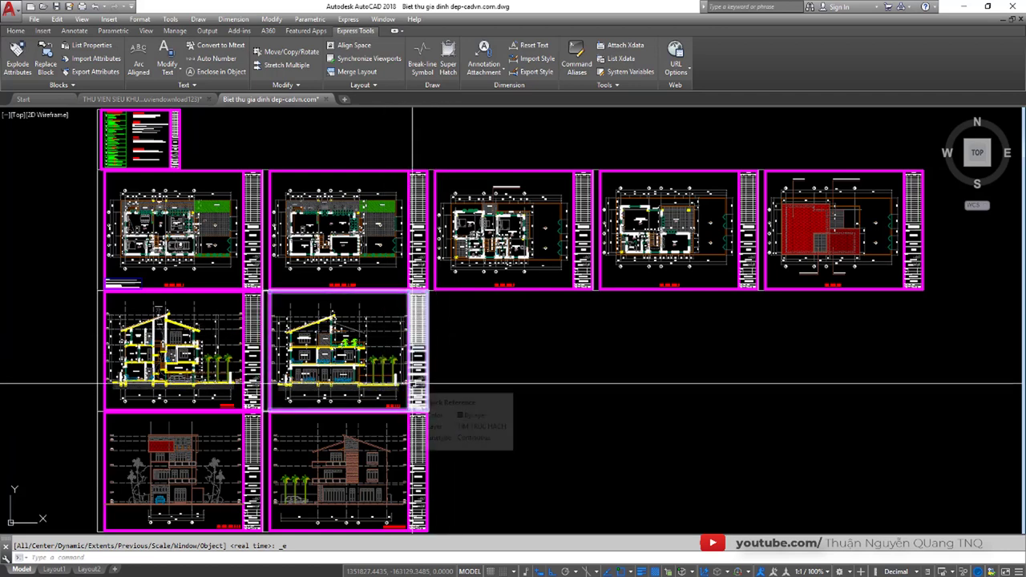
middle_click_drag(392, 324, 414, 300)
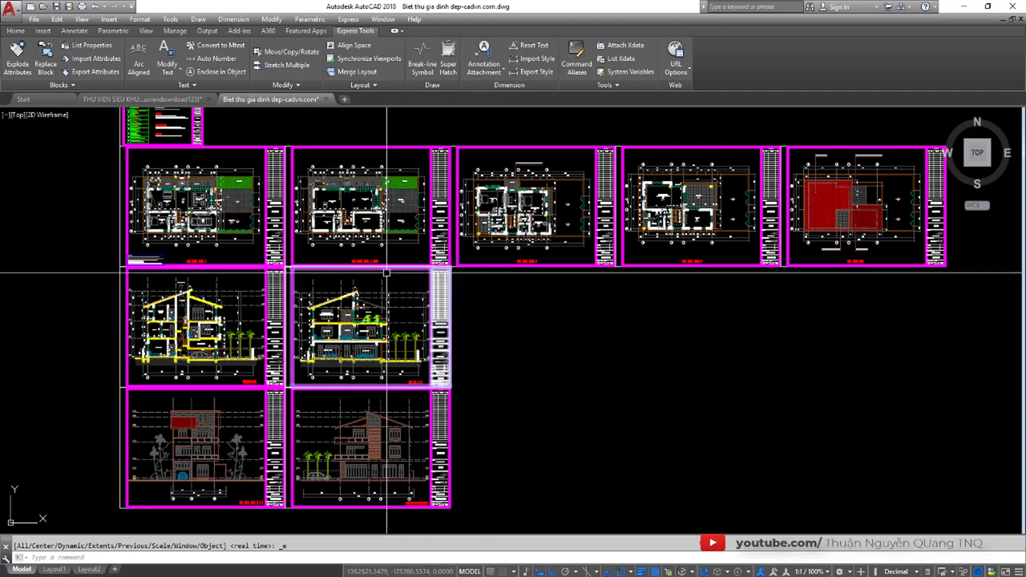
middle_click(424, 307)
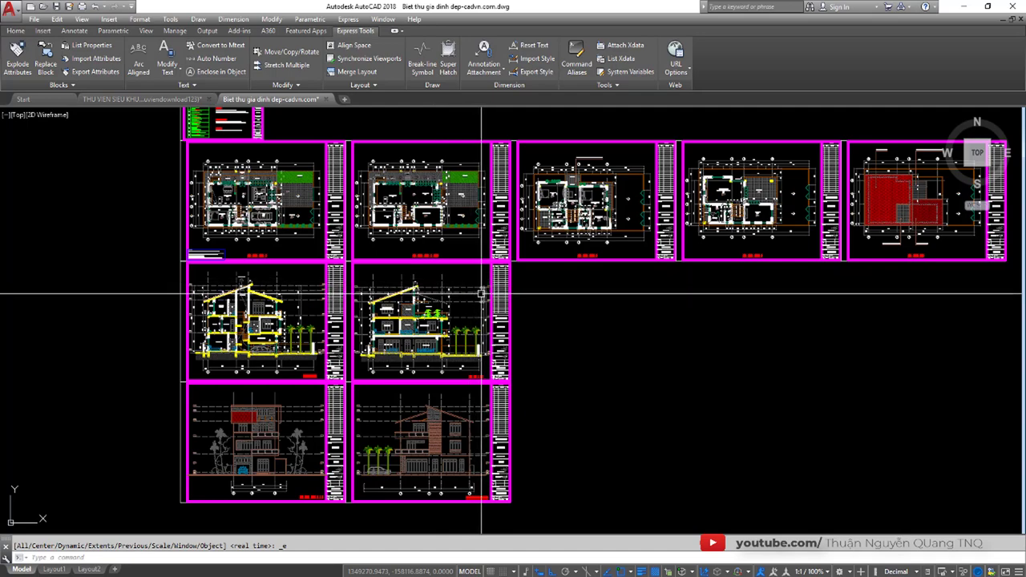
middle_click_drag(547, 308, 461, 305)
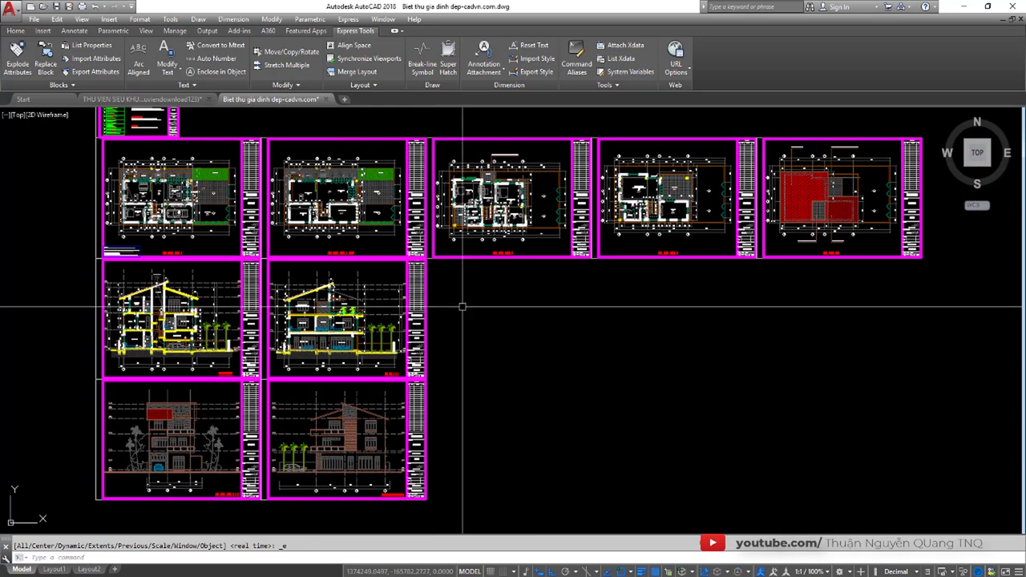